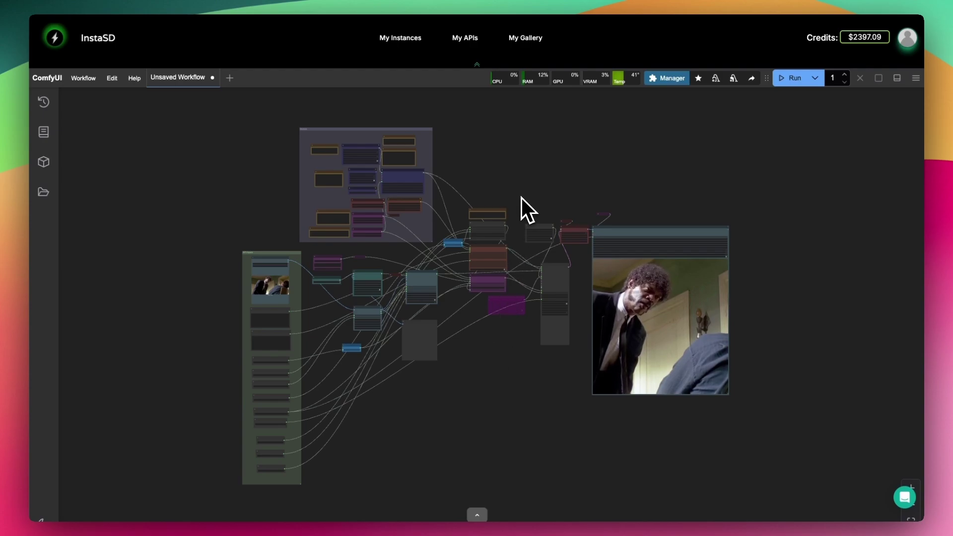
- Leave the ComfyUI canvas and bring forward the ComfyUI-WanVideoWrapper GitHub repository page
scroll(501, 273, down, 2)
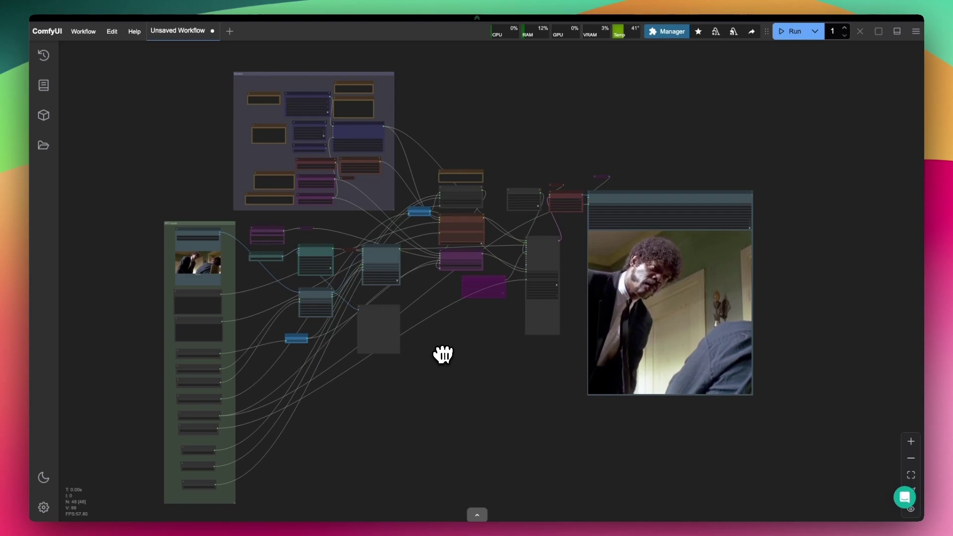
key(ctrl+Tab)
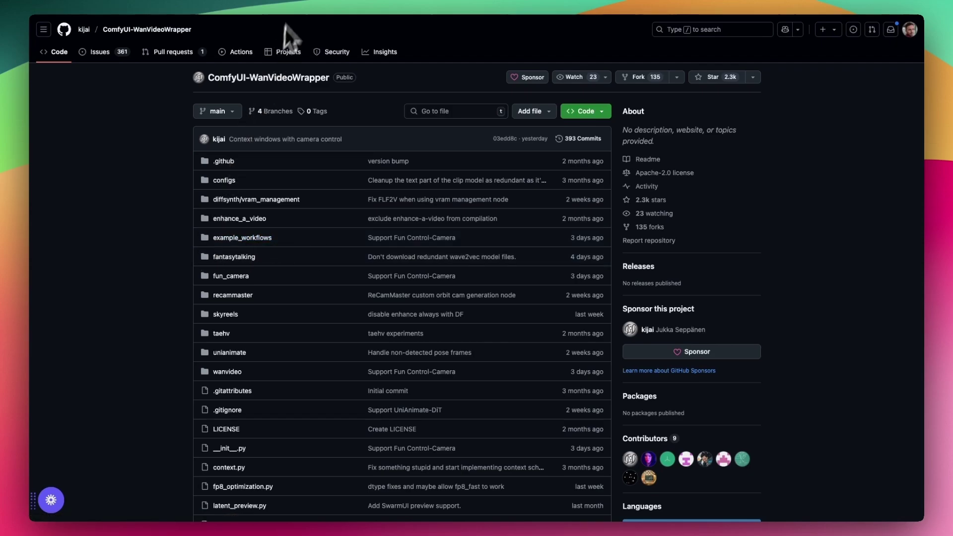
- Open the example_workflows folder and select the wanvideo_I2V_FantasyTalking_example_01.json file name
click(305, 2)
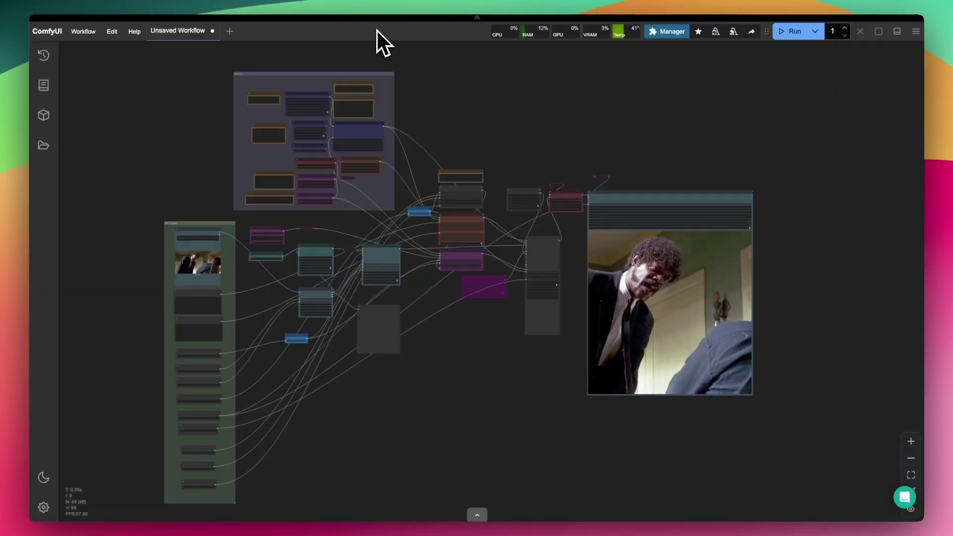
mouse_move(377, 31)
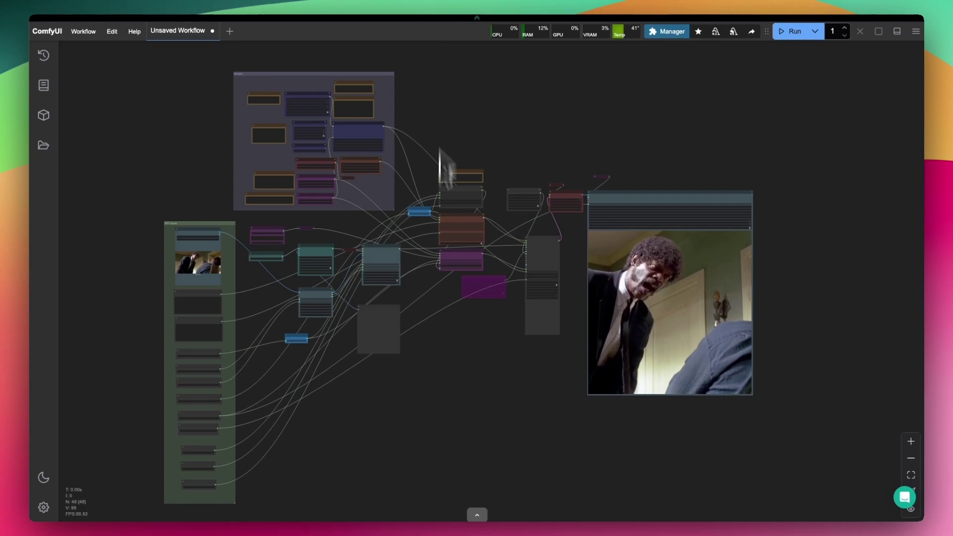
drag(487, 129, 521, 119)
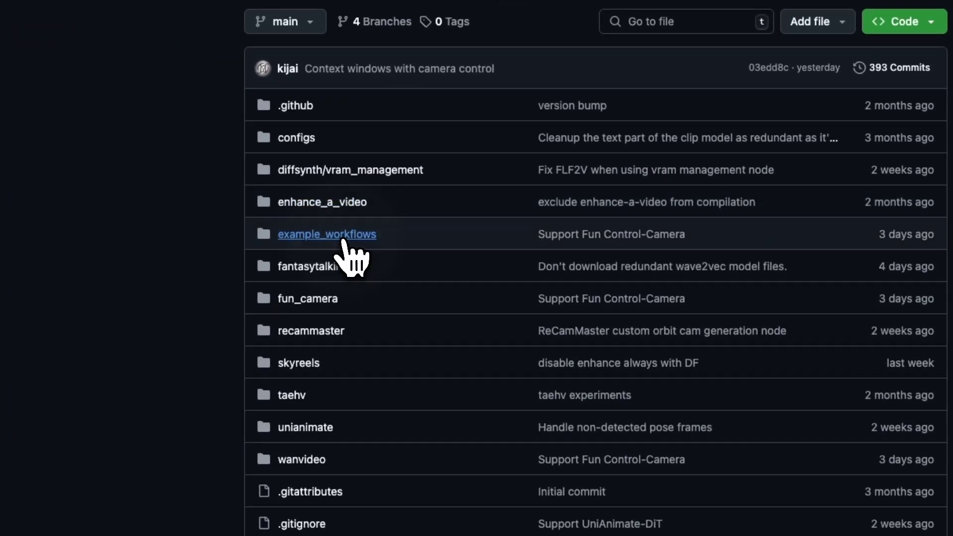
click(343, 237)
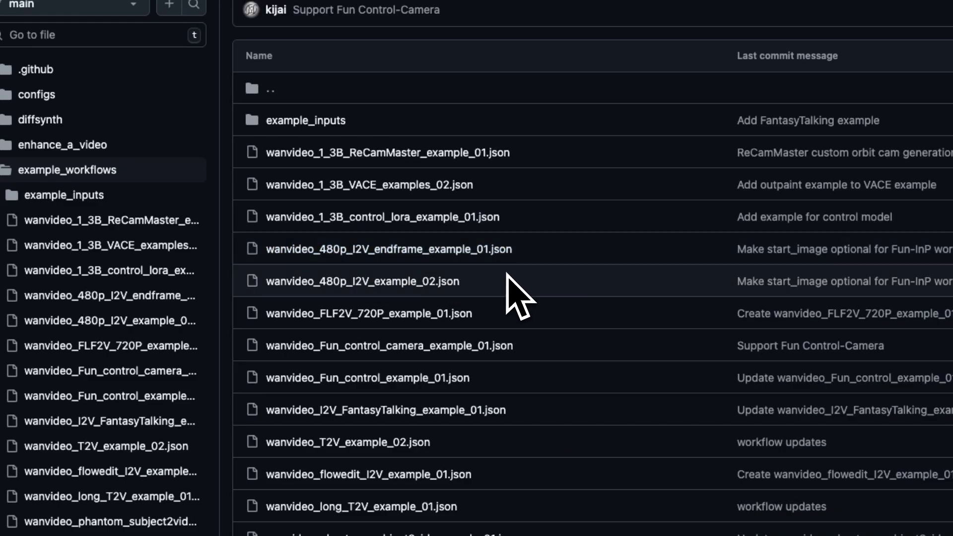
drag(531, 419, 266, 418)
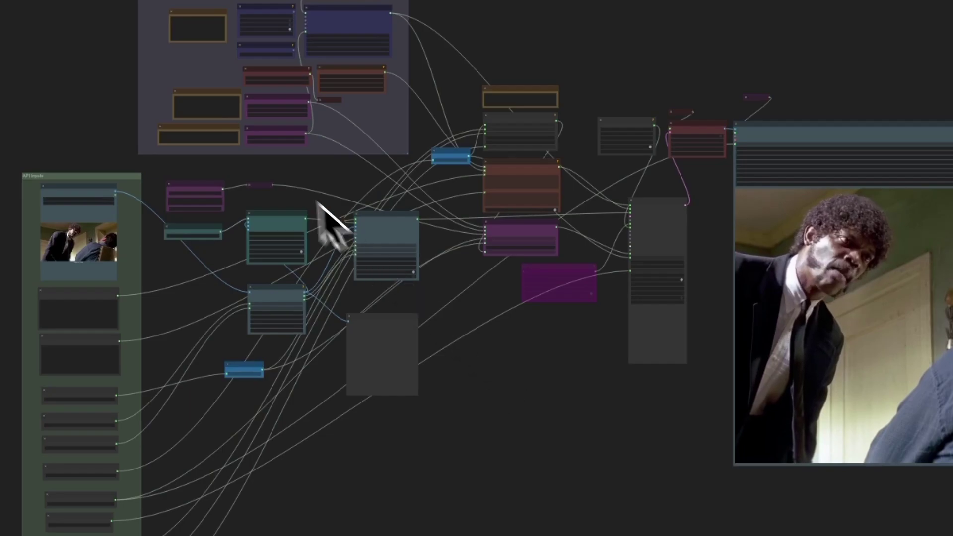
scroll(324, 230, up, 3)
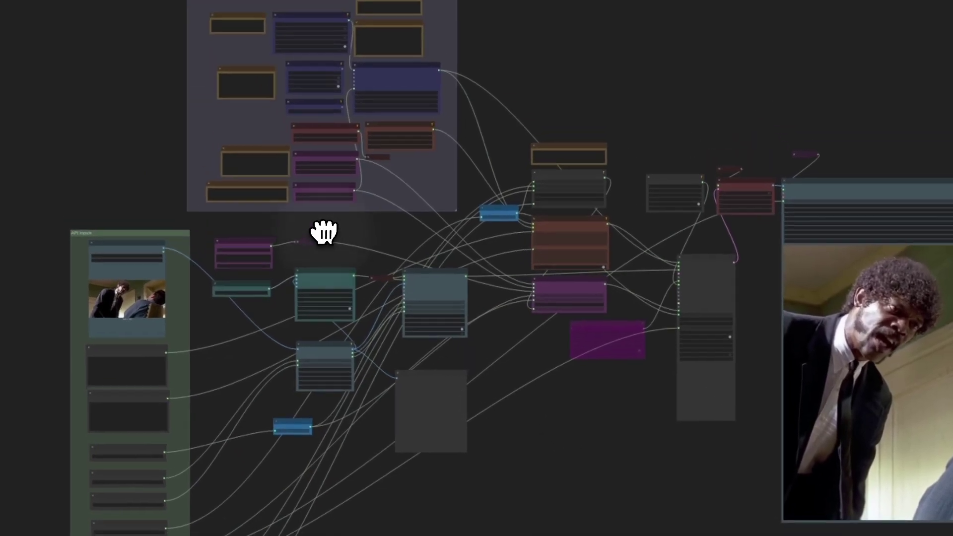
scroll(323, 140, up, 10)
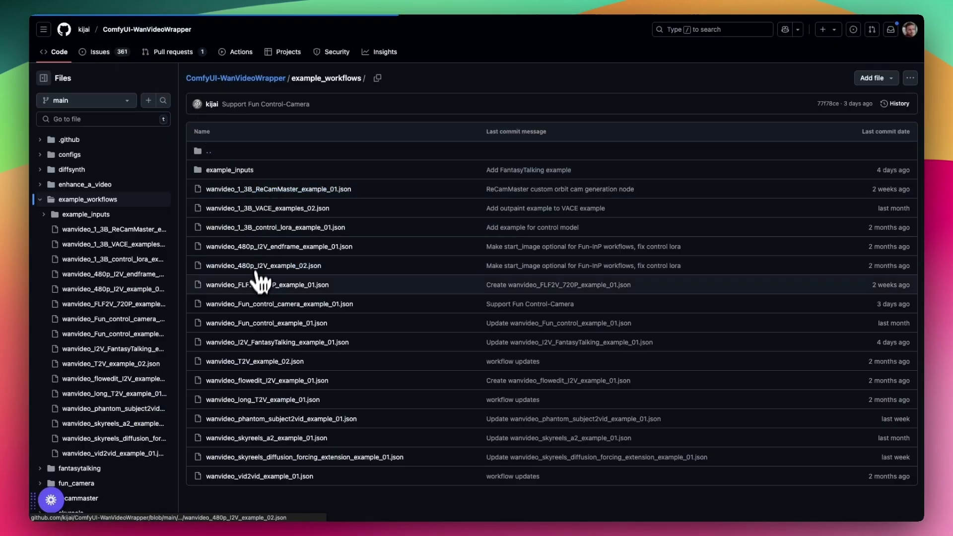
- On the repo's main page, select the huggingface.co link under README Models, then return to ComfyUI
key(alt+Left)
scroll(272, 323, down, 6)
scroll(272, 323, down, 5)
drag(397, 410, 232, 413)
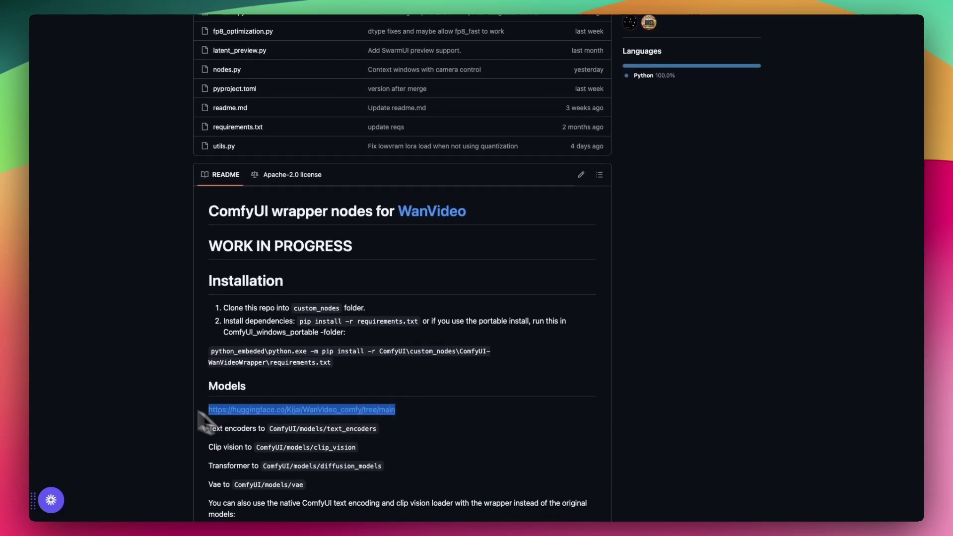
click(177, 403)
click(308, 26)
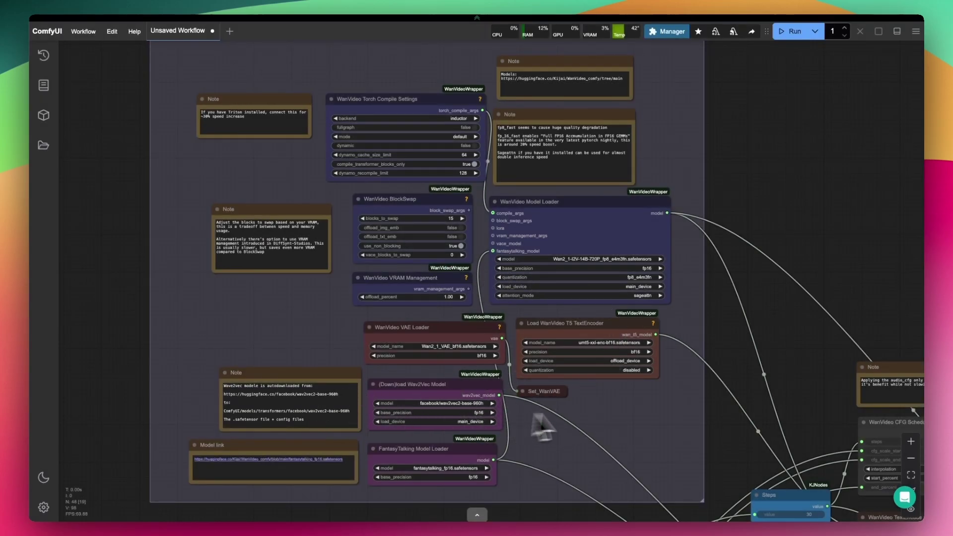
drag(662, 400, 642, 398)
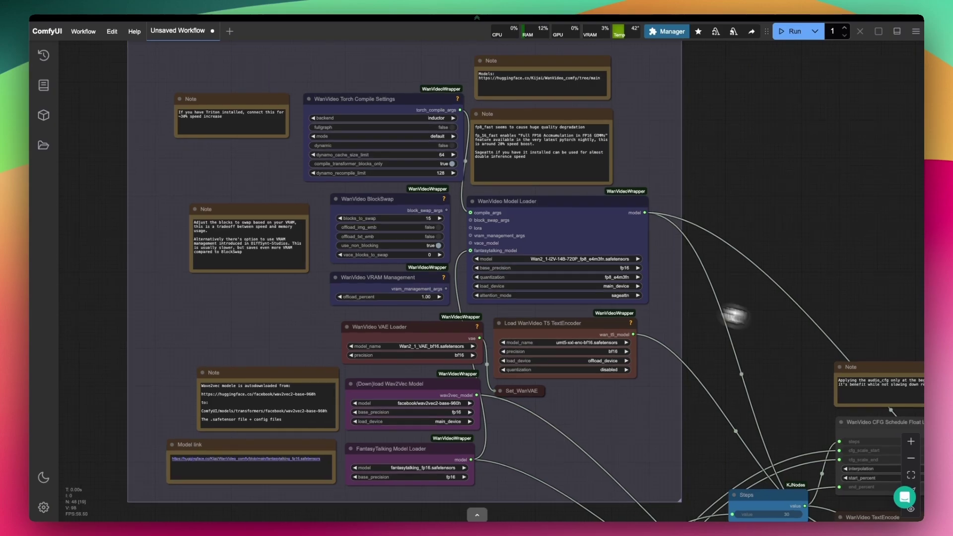
scroll(719, 305, right, 3)
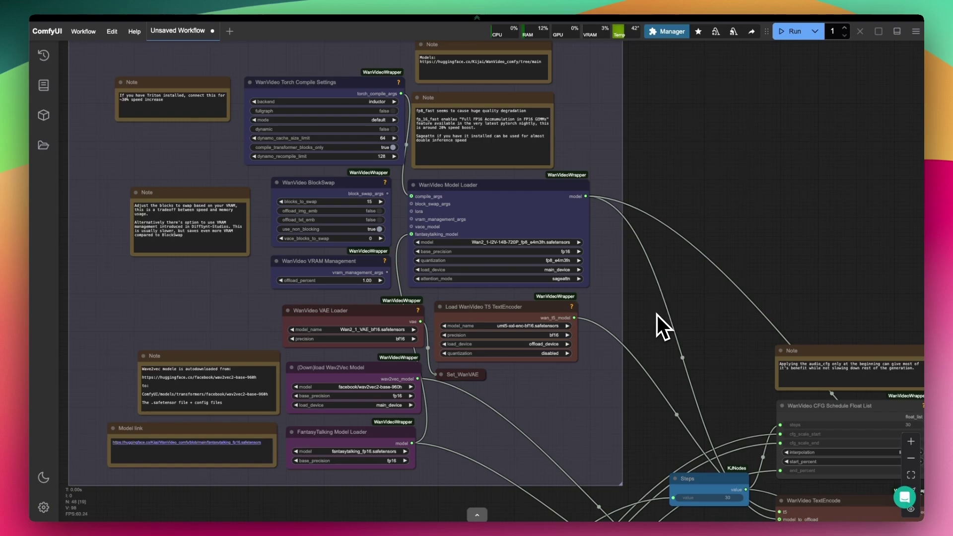
scroll(653, 293, down, 1)
scroll(653, 292, down, 5)
scroll(651, 290, up, 8)
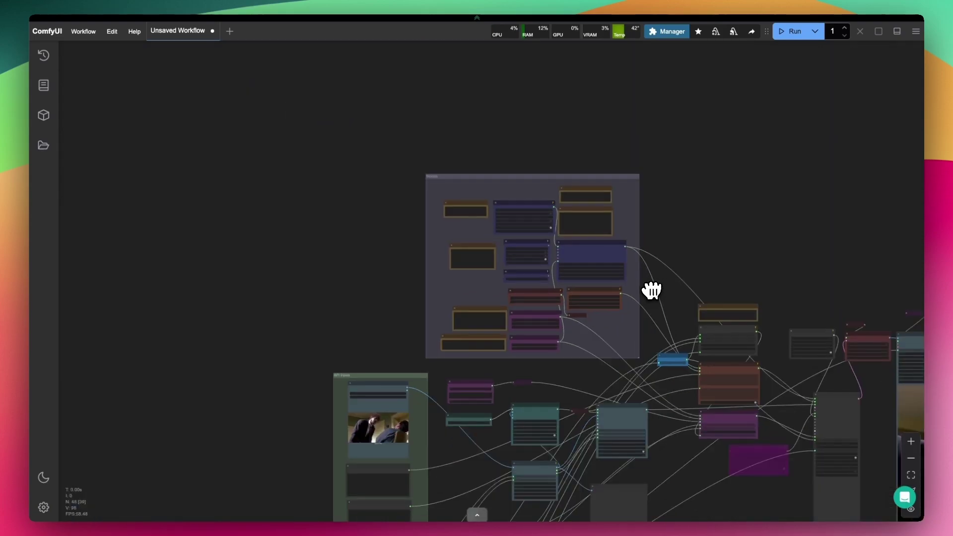
scroll(651, 291, down, 6)
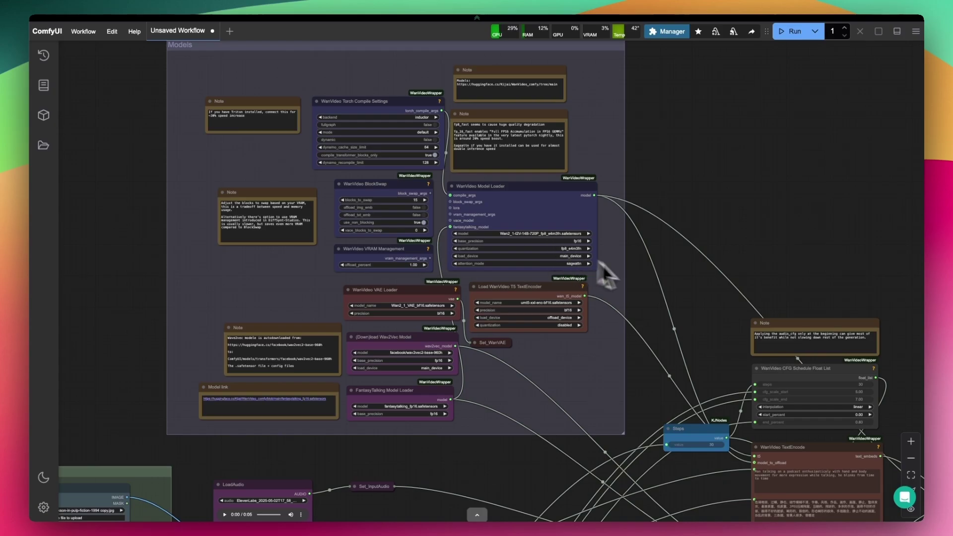
scroll(655, 292, down, 4)
drag(665, 310, 546, 165)
scroll(589, 389, down, 5)
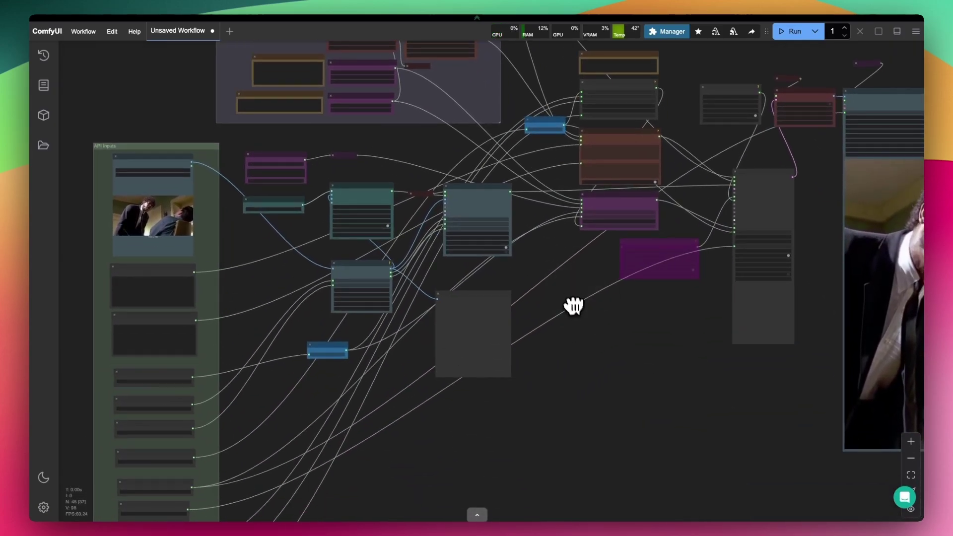
drag(564, 287, 587, 361)
drag(480, 232, 476, 177)
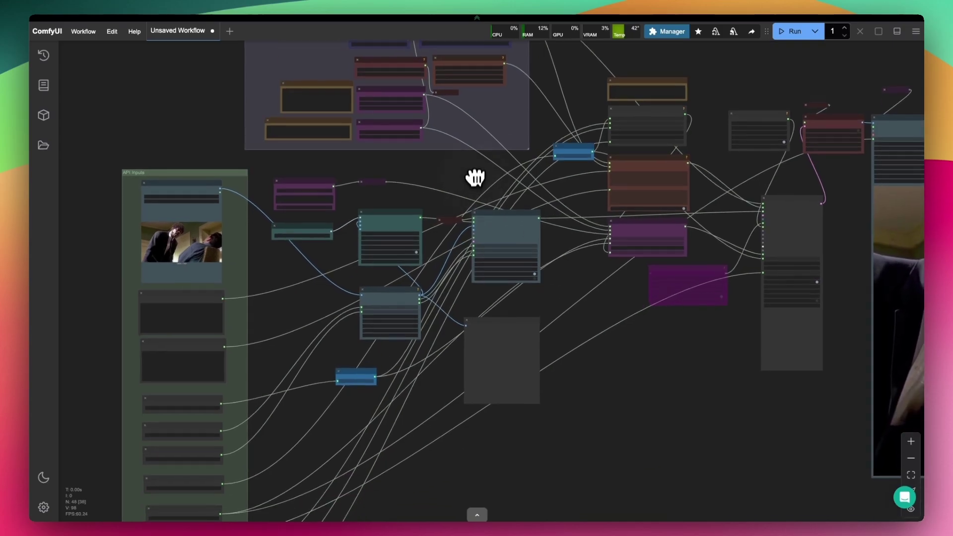
drag(620, 351, 570, 353)
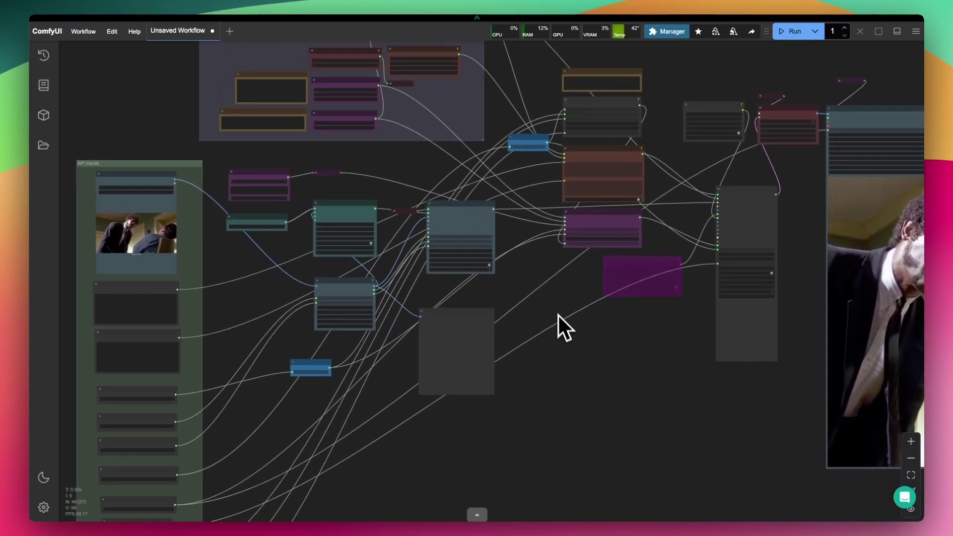
scroll(564, 323, up, 5)
drag(596, 304, 509, 407)
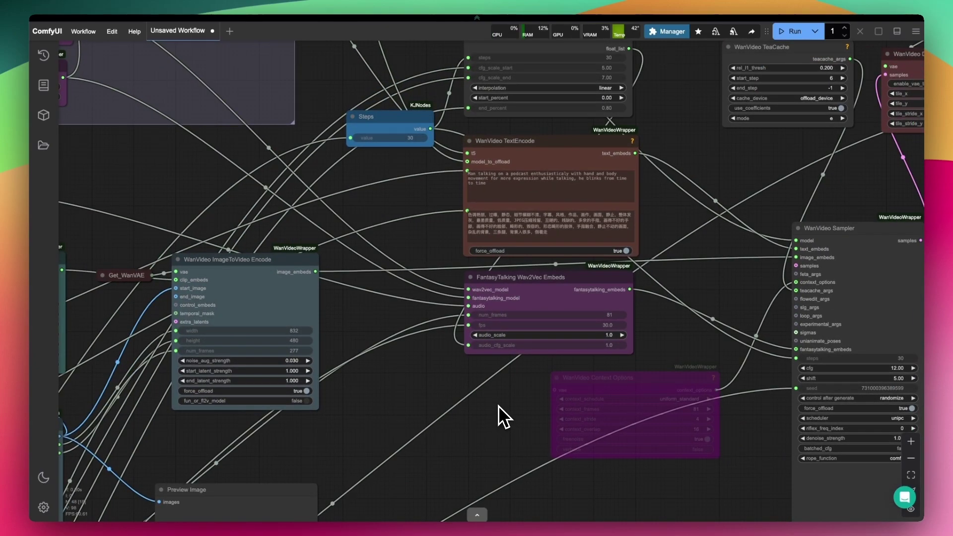
scroll(498, 406, up, 5)
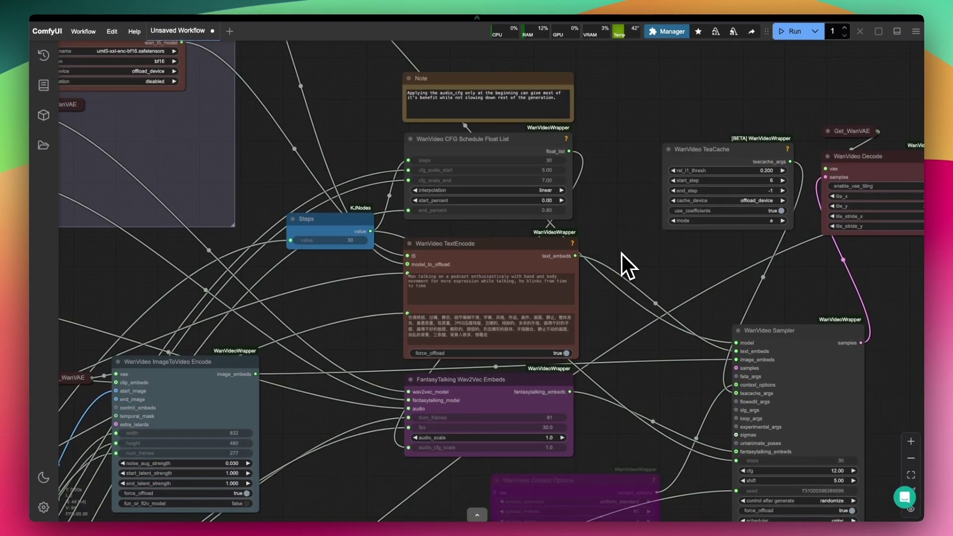
drag(657, 259, 597, 239)
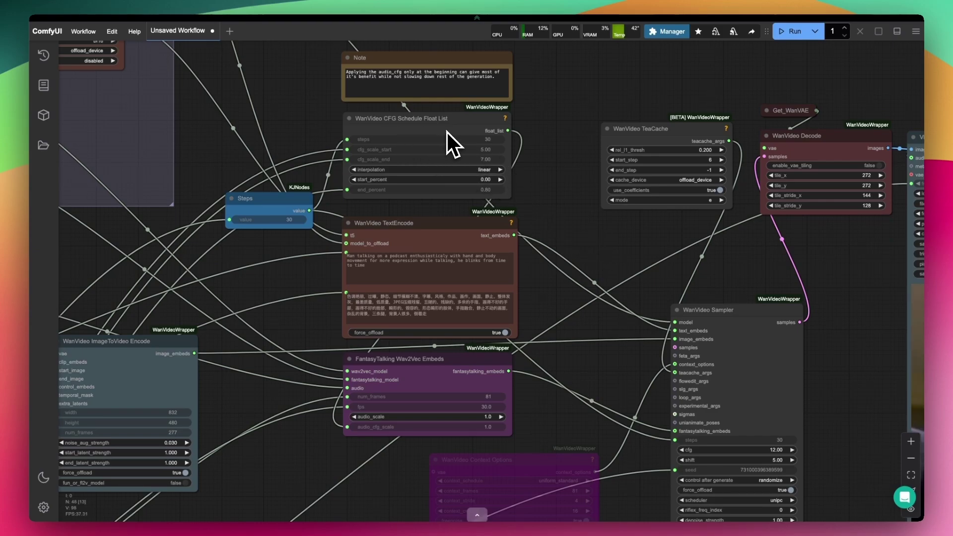
scroll(446, 132, up, 5)
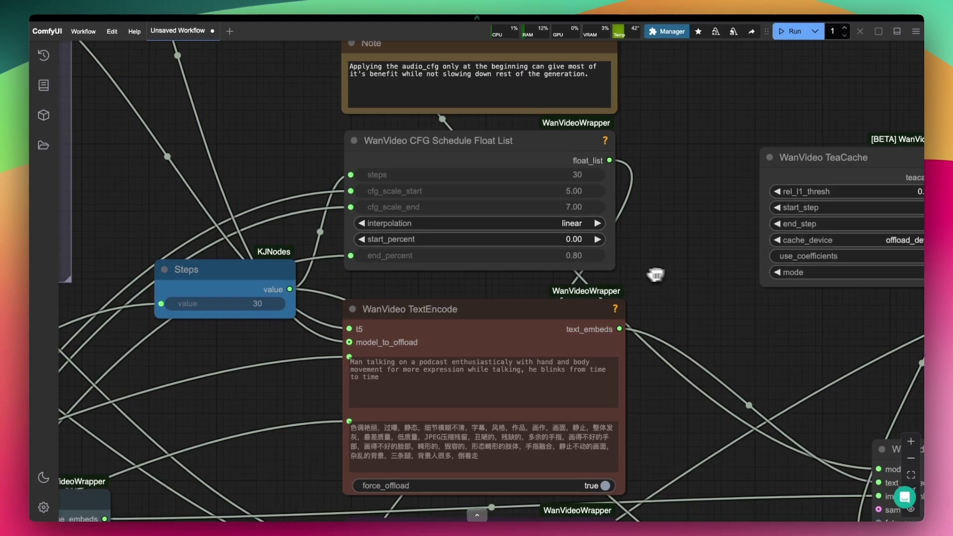
drag(660, 273, 634, 274)
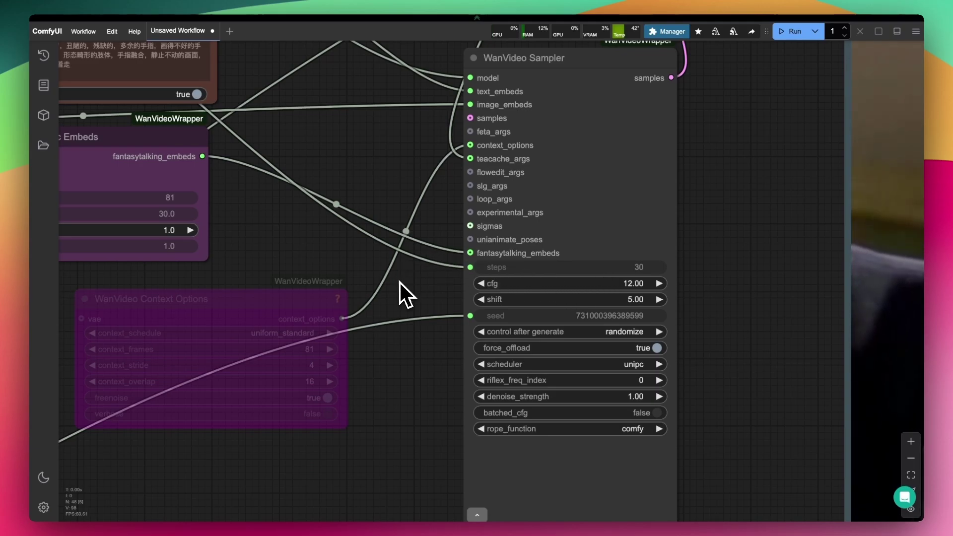
scroll(400, 283, down, 5)
scroll(378, 281, left, 10)
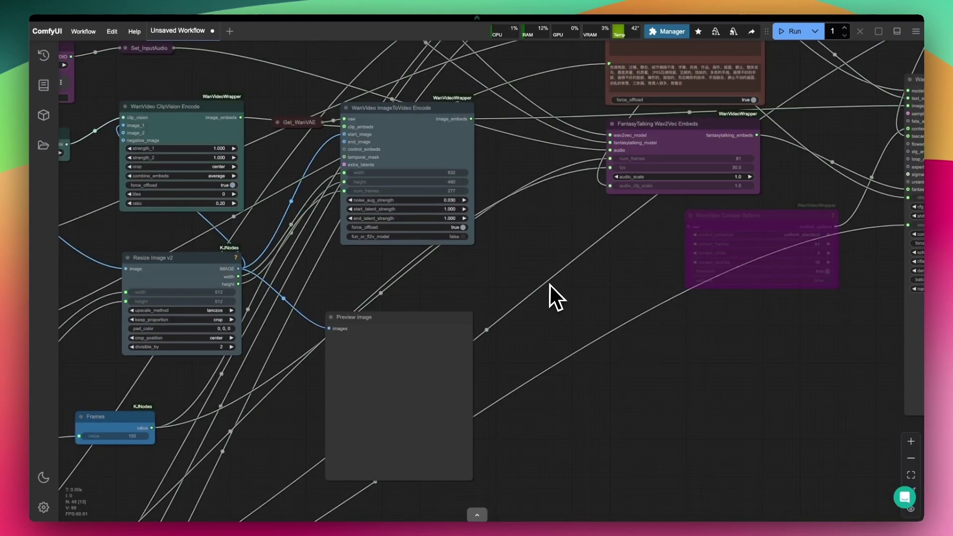
drag(552, 281, 578, 230)
scroll(298, 401, right, 10)
scroll(297, 401, up, 6)
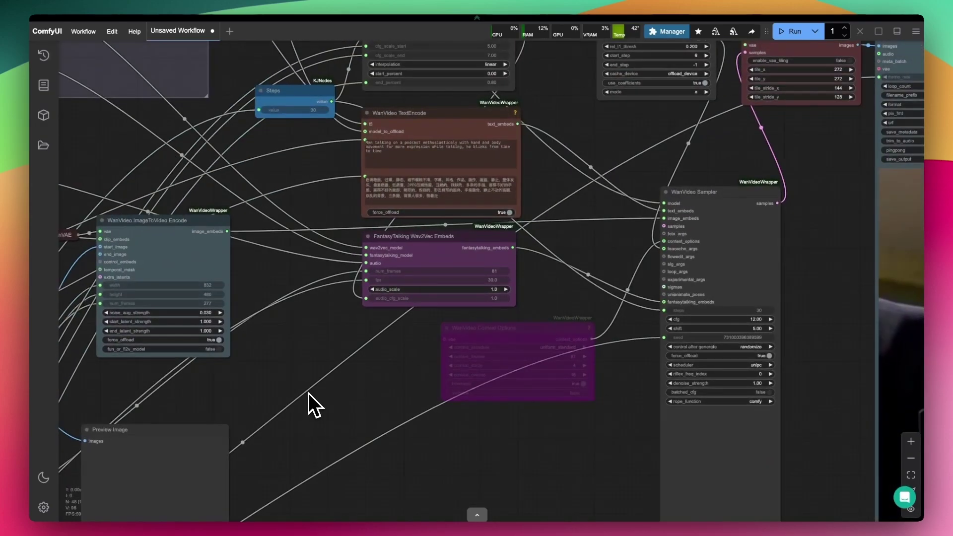
scroll(413, 359, up, 6)
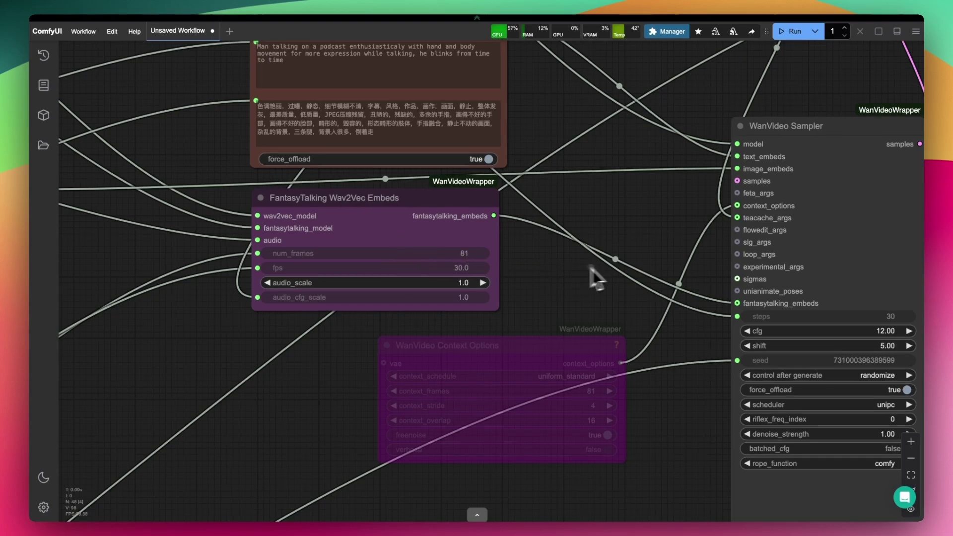
scroll(503, 268, down, 8)
scroll(642, 270, up, 10)
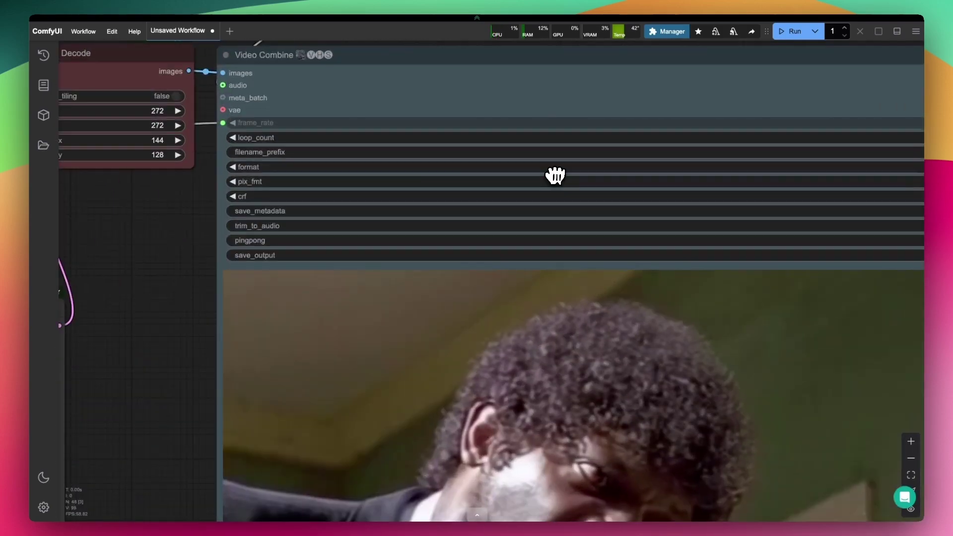
scroll(183, 192, down, 5)
scroll(504, 153, up, 6)
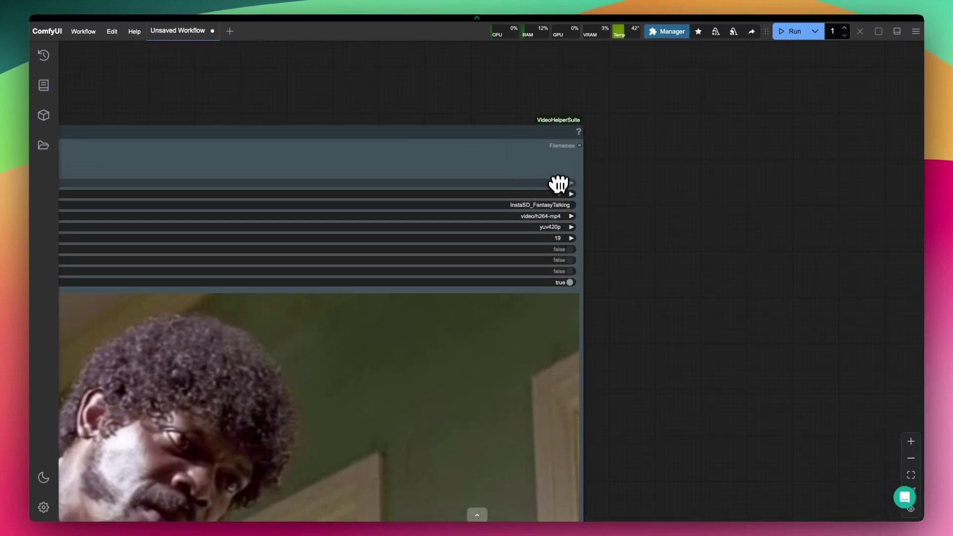
scroll(546, 198, down, 6)
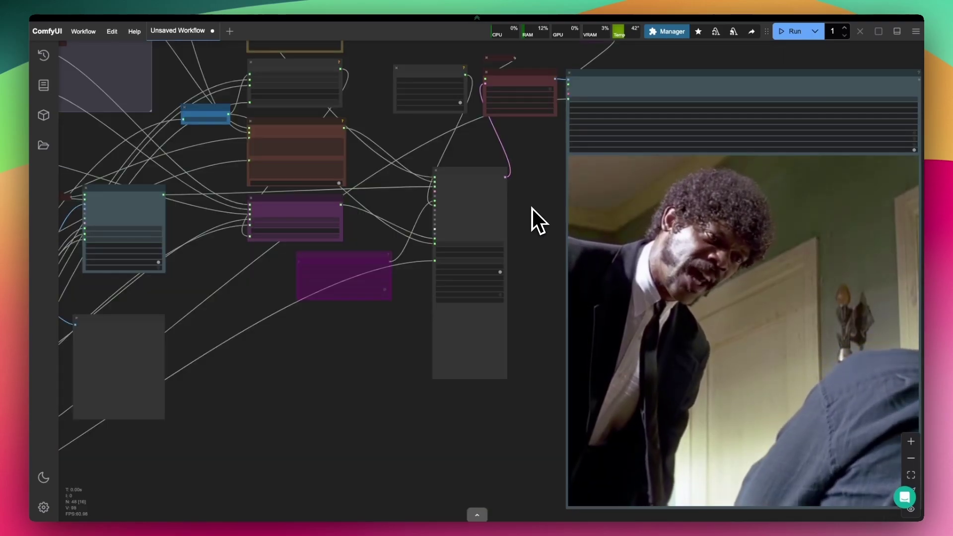
scroll(442, 250, up, 5)
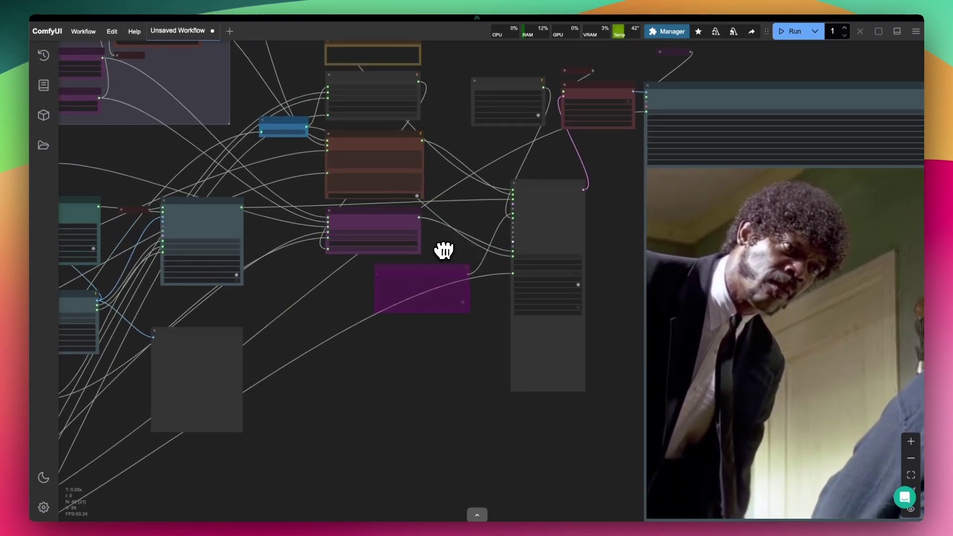
scroll(430, 233, up, 3)
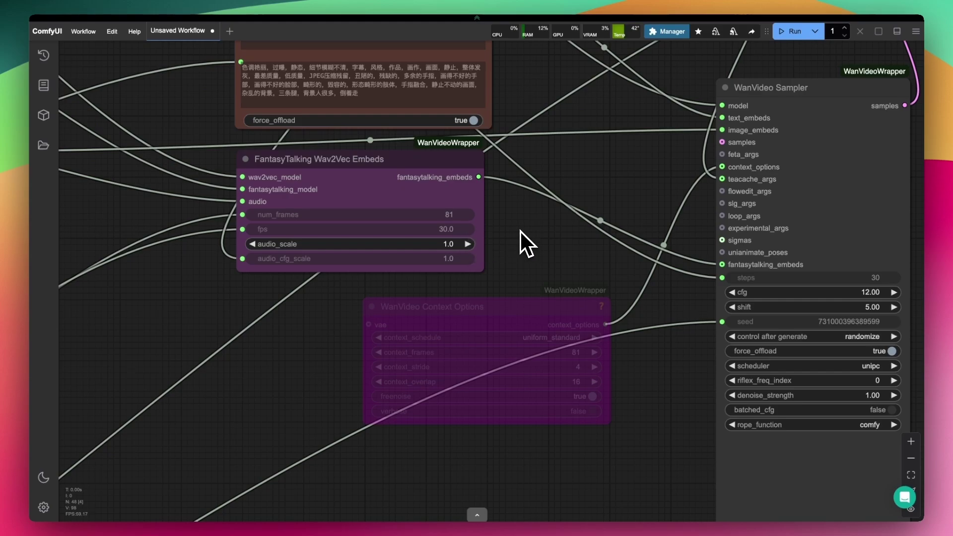
- Pan the workflow right to bring the LoadAudio and Load CLIP Vision input nodes into view
scroll(520, 230, down, 5)
drag(288, 278, 406, 266)
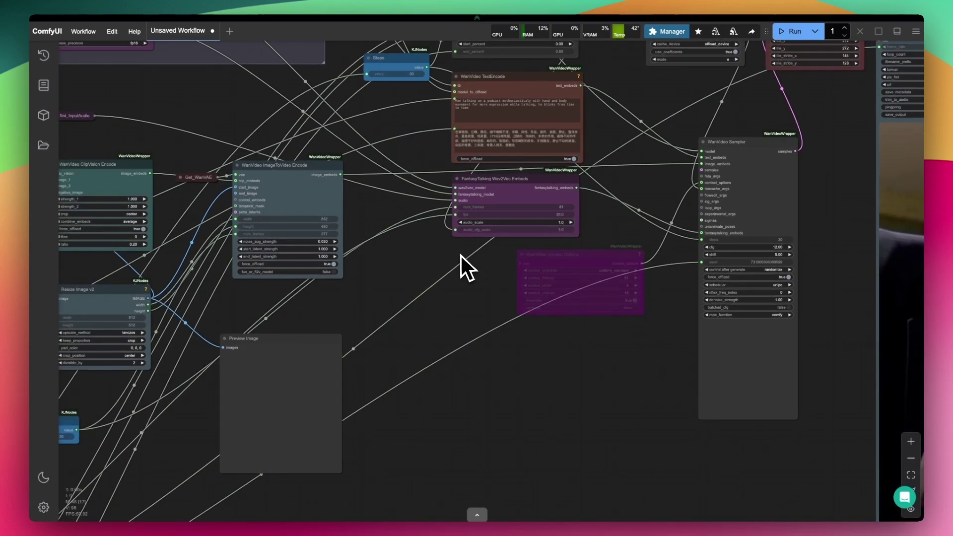
drag(379, 272, 512, 260)
drag(413, 279, 446, 263)
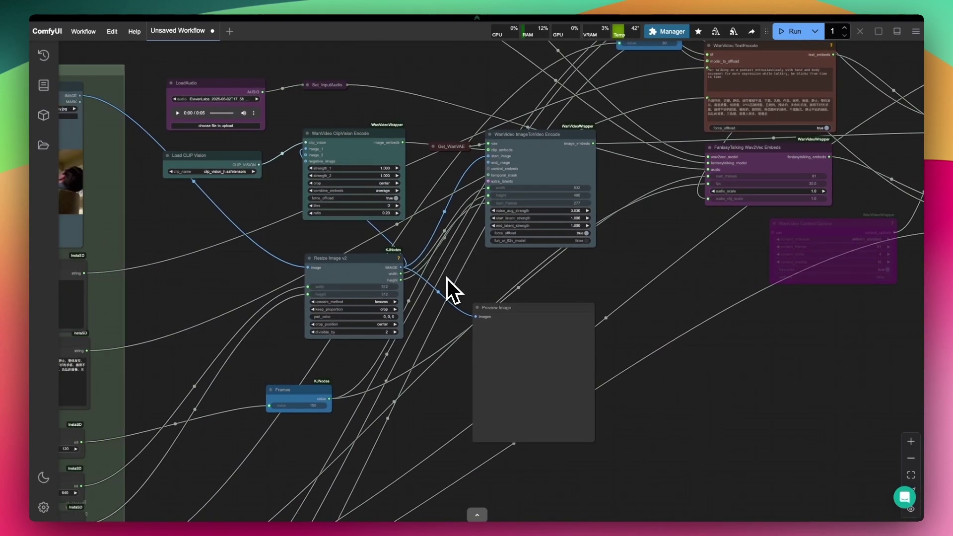
drag(657, 305, 652, 263)
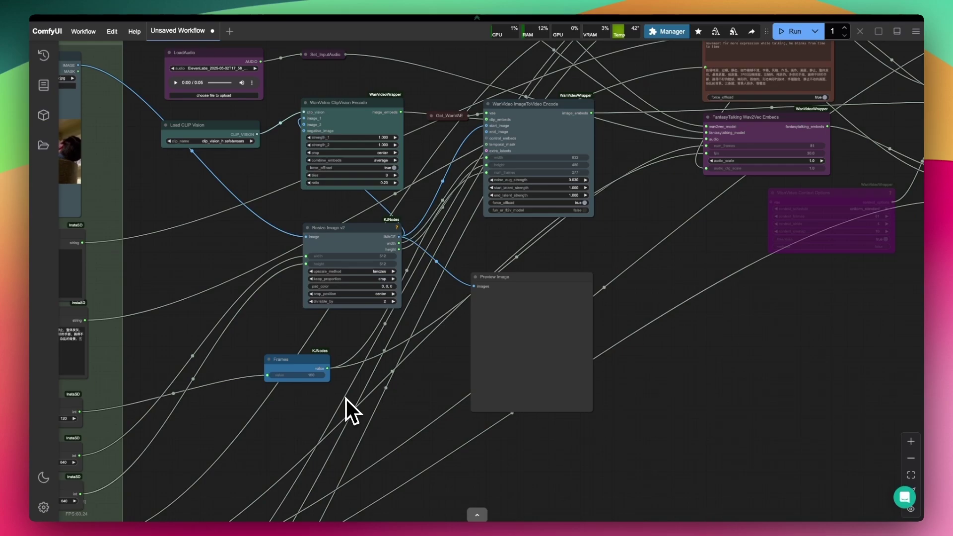
drag(374, 395, 355, 392)
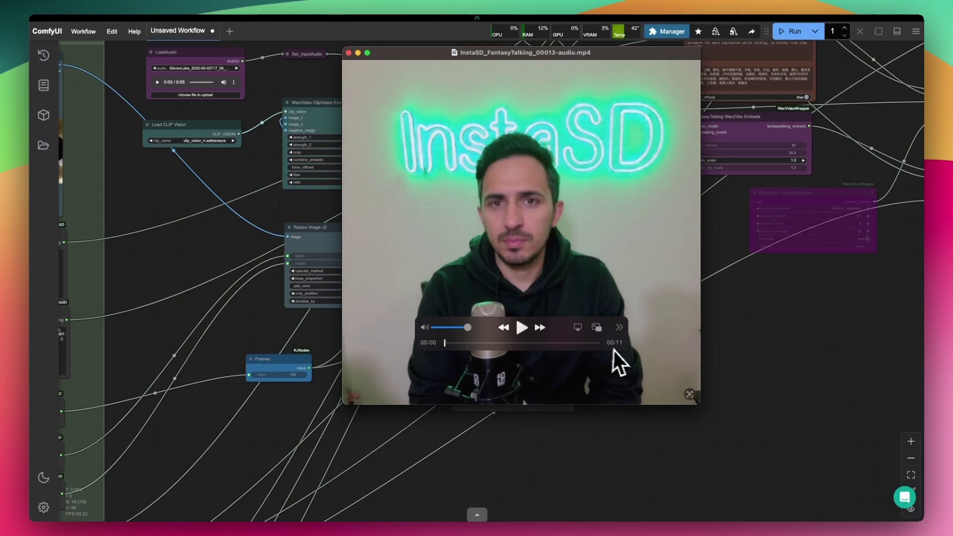
- Play the 11-second InstaSD_FantasyTalking_00013-audio.mp4 clip to the end and close the player
click(520, 331)
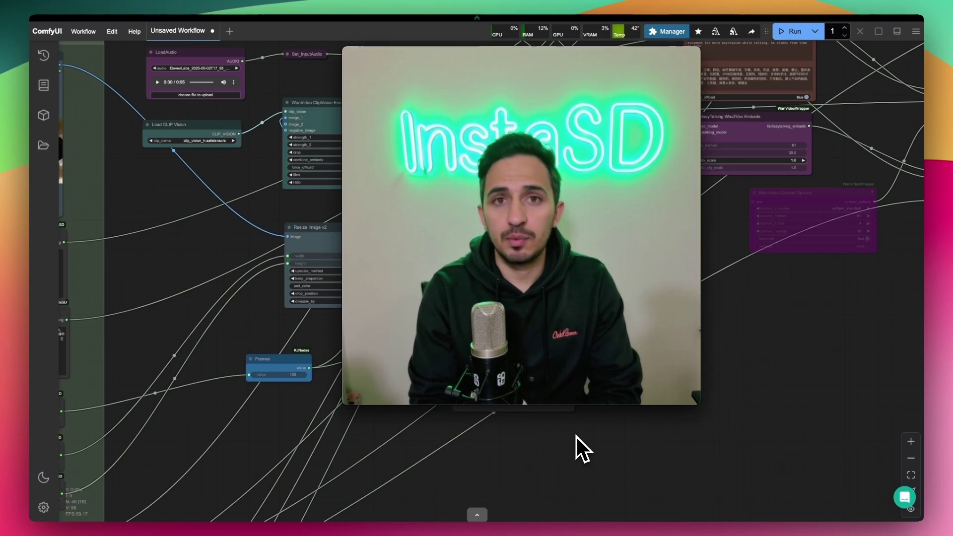
mouse_move(554, 329)
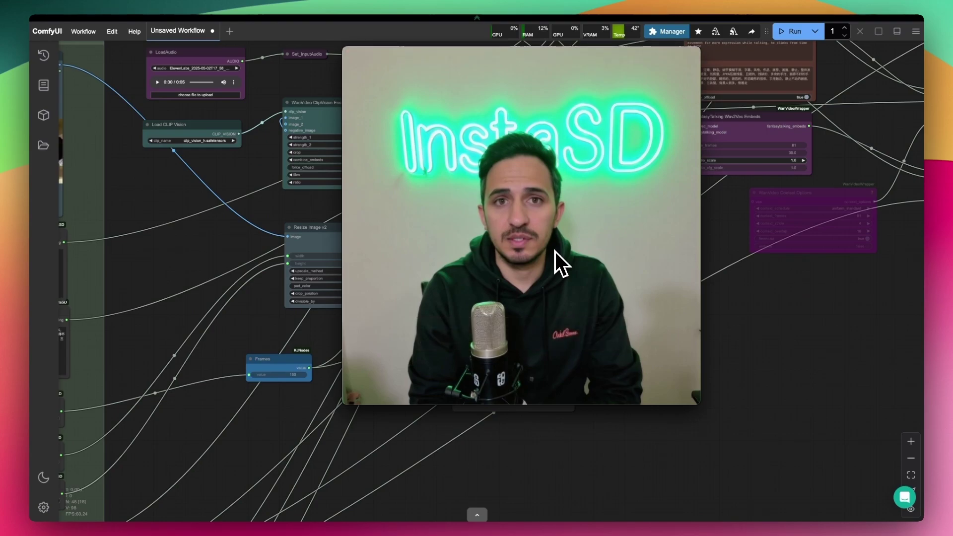
mouse_move(558, 252)
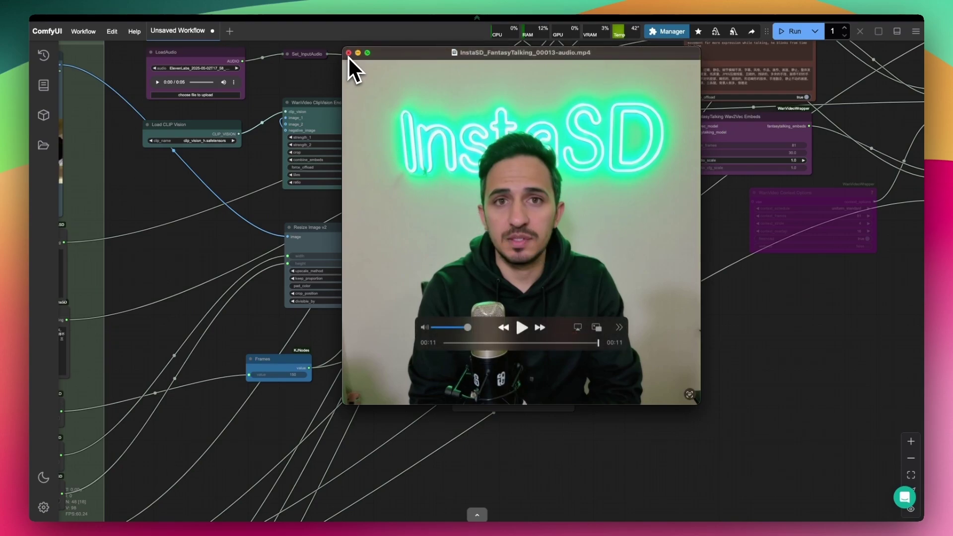
click(348, 53)
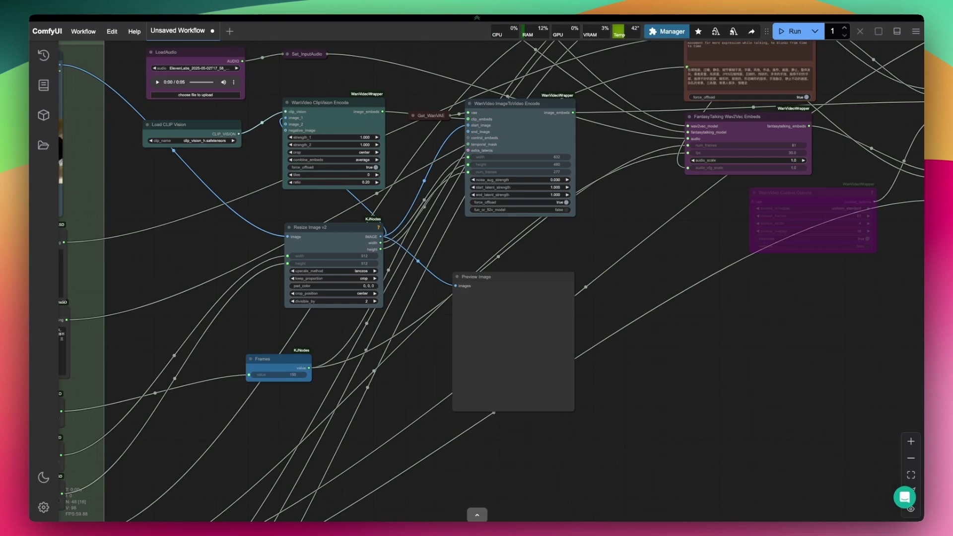
drag(60, 308, 445, 97)
click(477, 274)
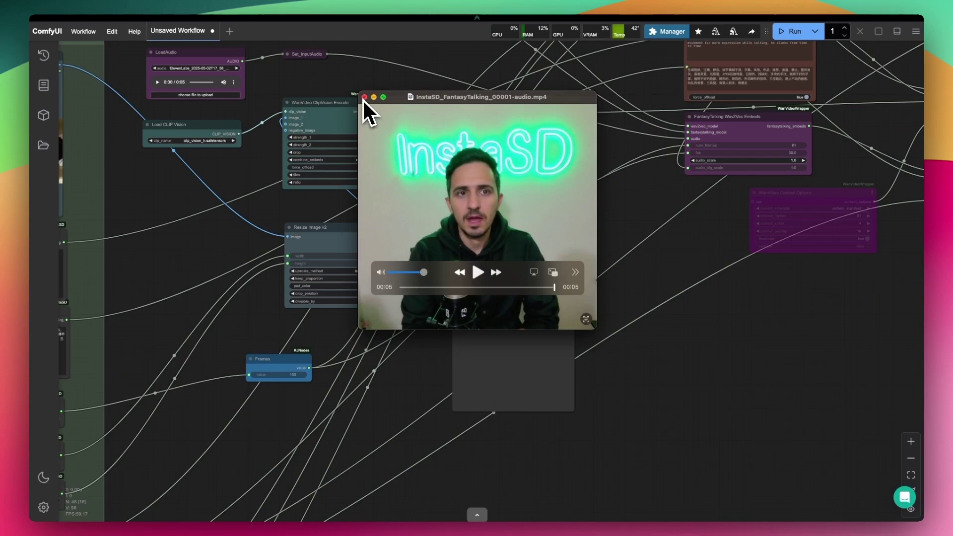
click(364, 97)
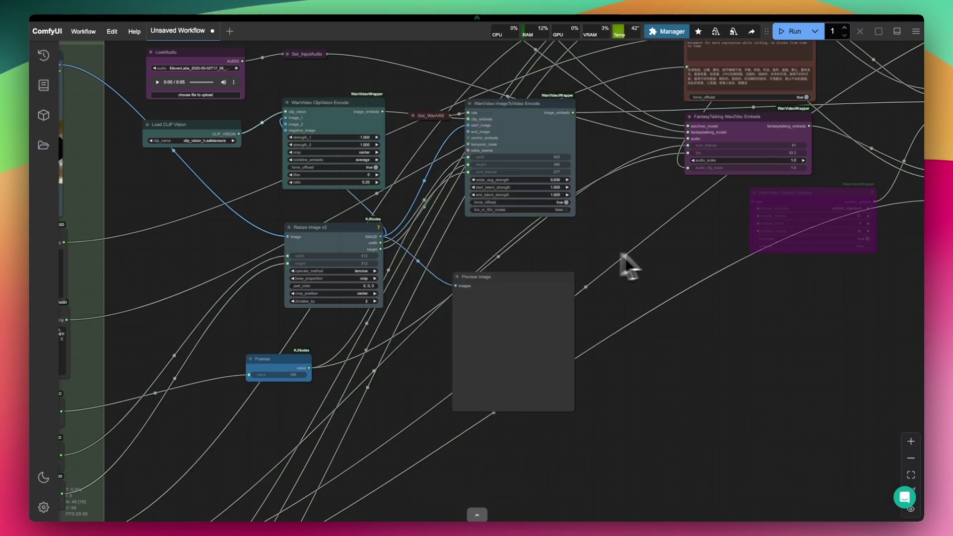
- Pan across the graph past the WanVideo Sampler and TextEncode nodes to the Prompt and Frames inputs
drag(674, 249, 574, 322)
drag(590, 358, 620, 344)
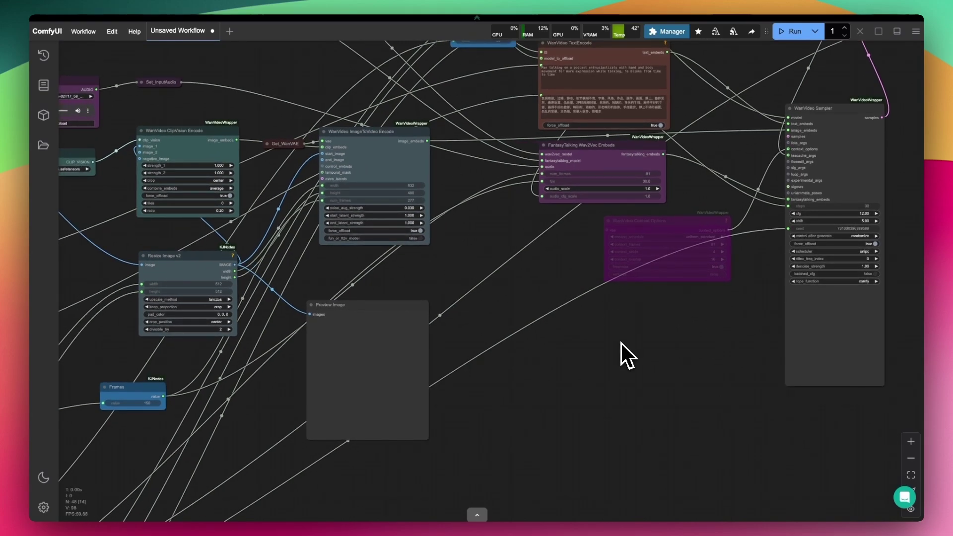
drag(478, 361, 691, 246)
drag(247, 364, 354, 307)
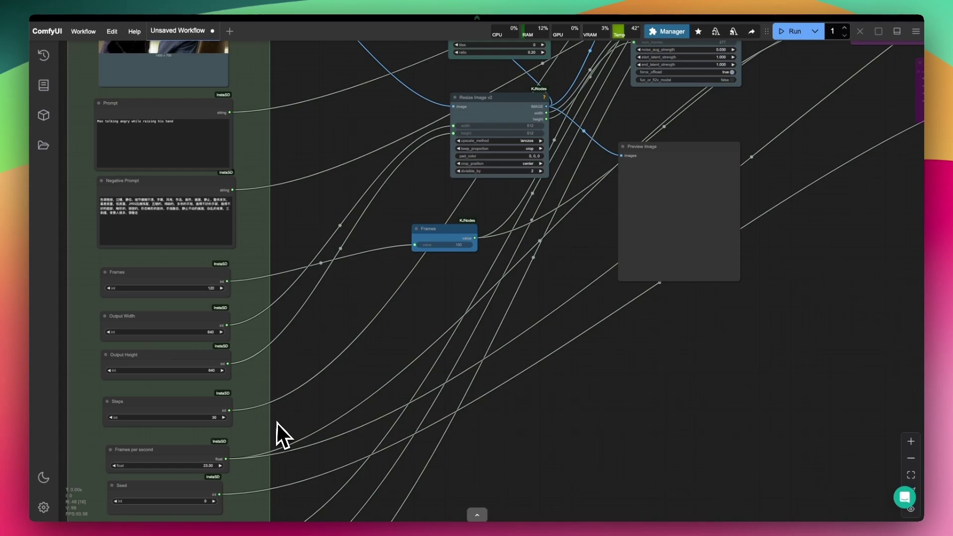
drag(394, 342, 385, 344)
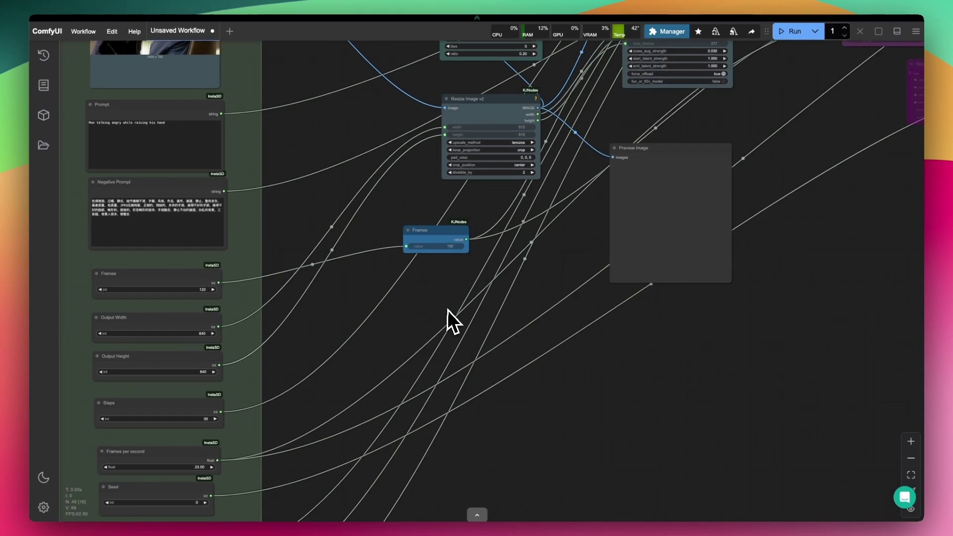
drag(446, 309, 300, 390)
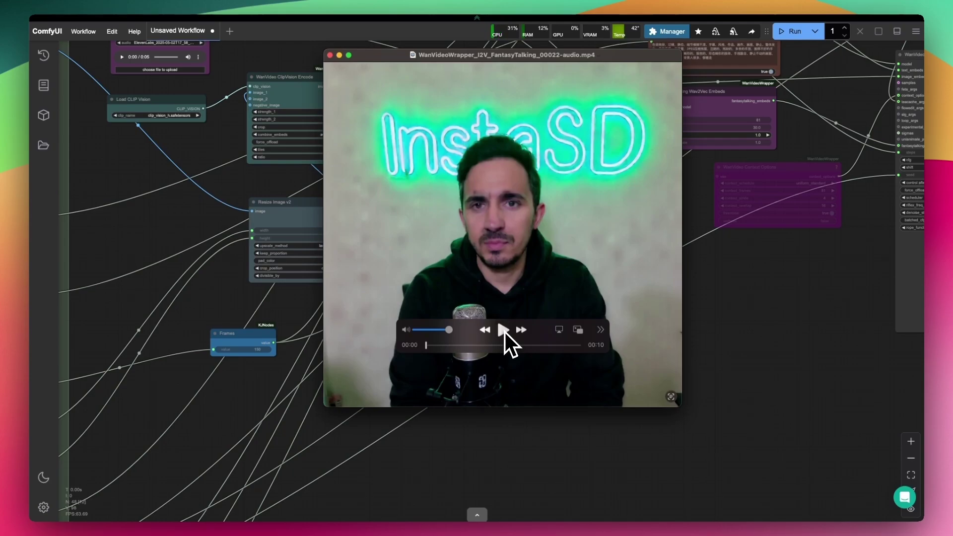
- Play the 10-second WanVideoWrapper_I2V_FantasyTalking_00022-audio.mp4 result and close the player window
click(503, 330)
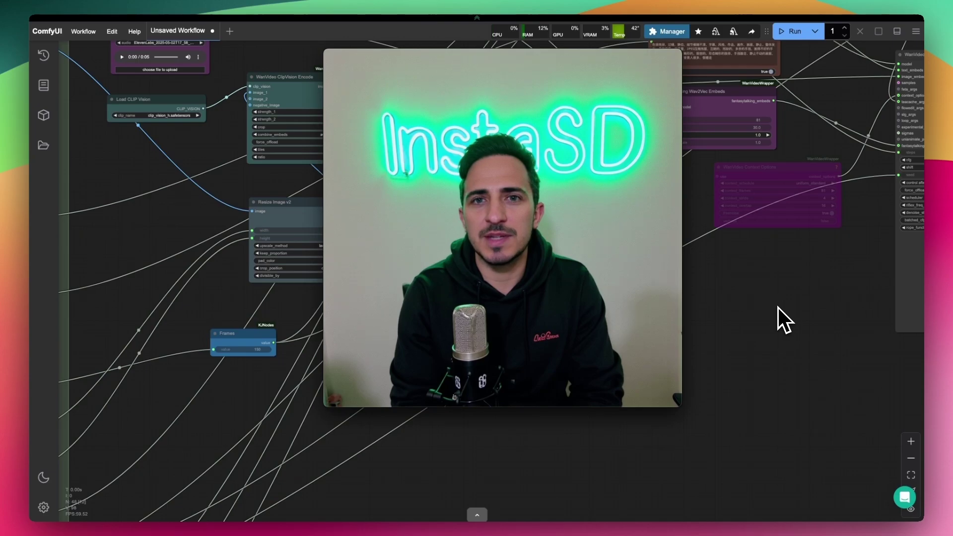
mouse_move(649, 304)
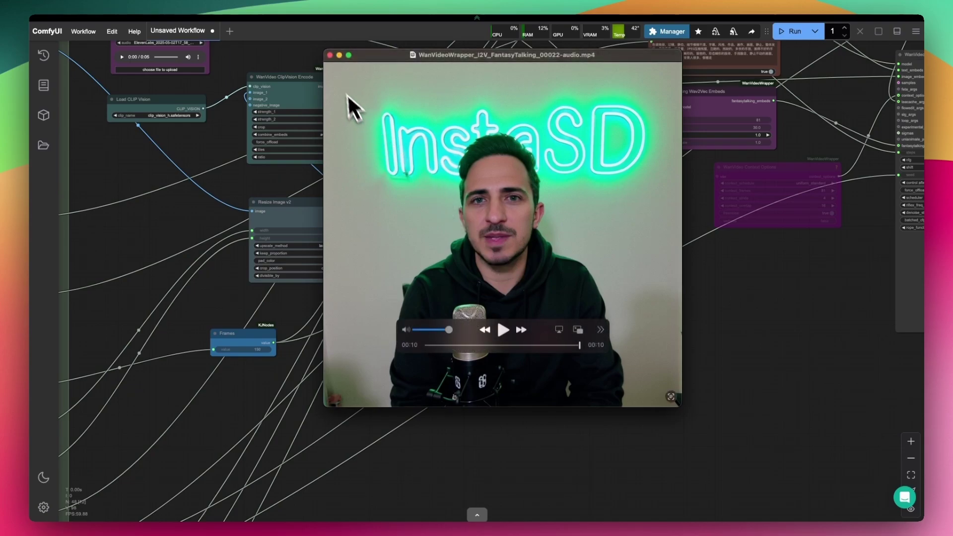
click(330, 55)
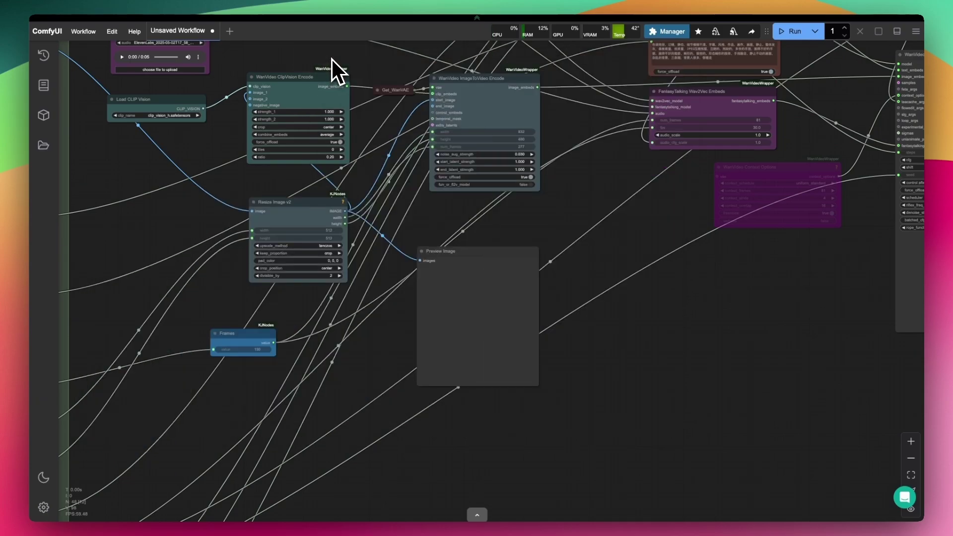
- Nudge the WanVideo Sampler node slightly to the right
drag(738, 279, 621, 392)
click(589, 384)
drag(524, 387, 536, 387)
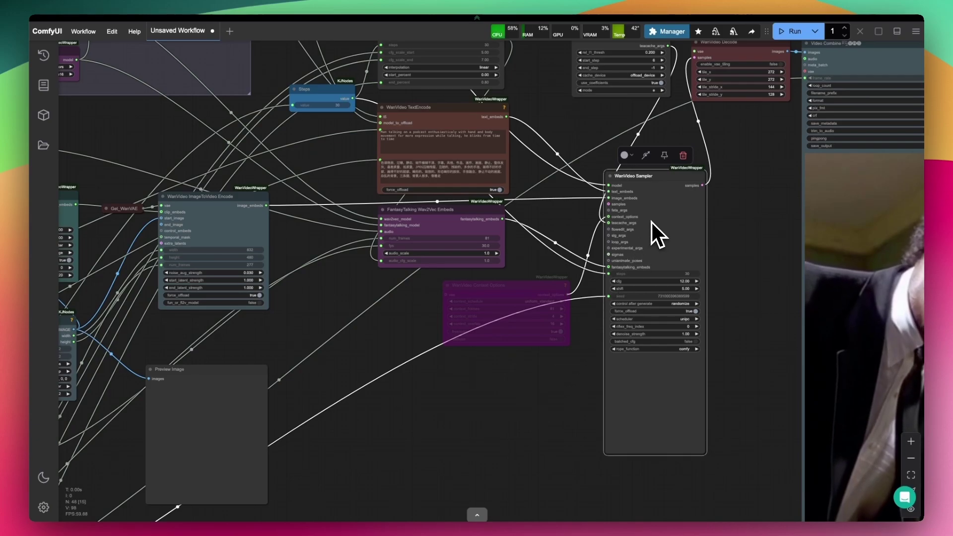
- Turn off Bypass on the WanVideo Context Options node to re-enable it
scroll(651, 222, up, 1)
click(538, 291)
right_click(538, 291)
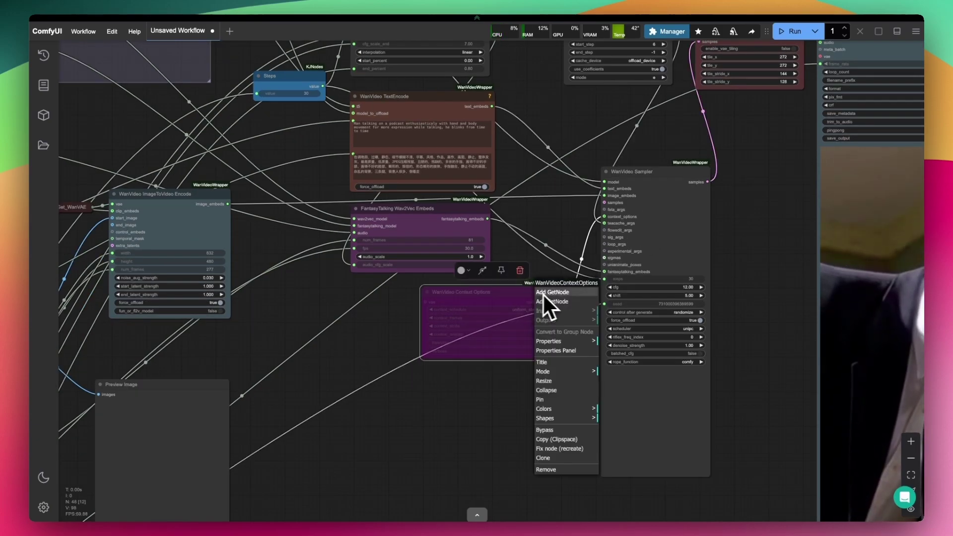
click(545, 430)
drag(551, 423, 533, 430)
scroll(533, 430, up, 4)
drag(563, 366, 530, 378)
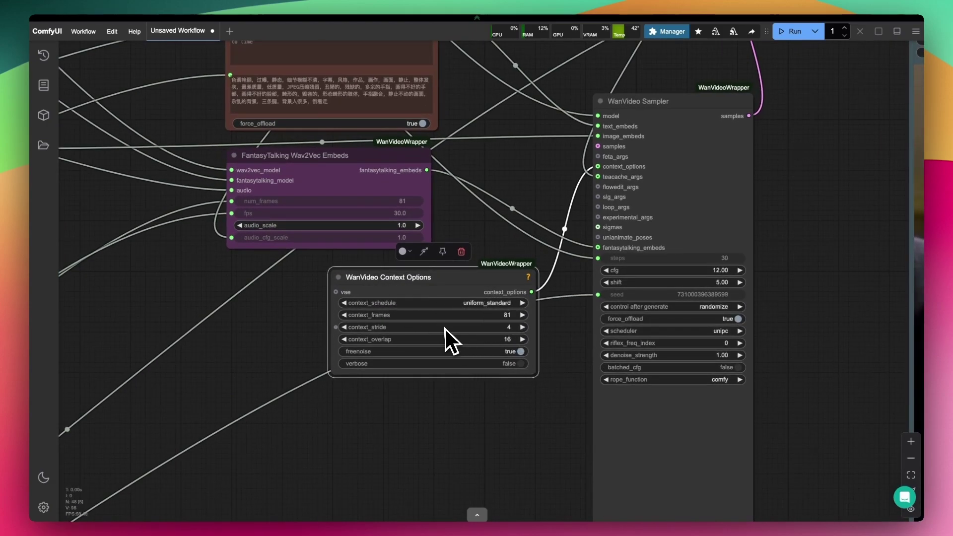
scroll(494, 230, down, 5)
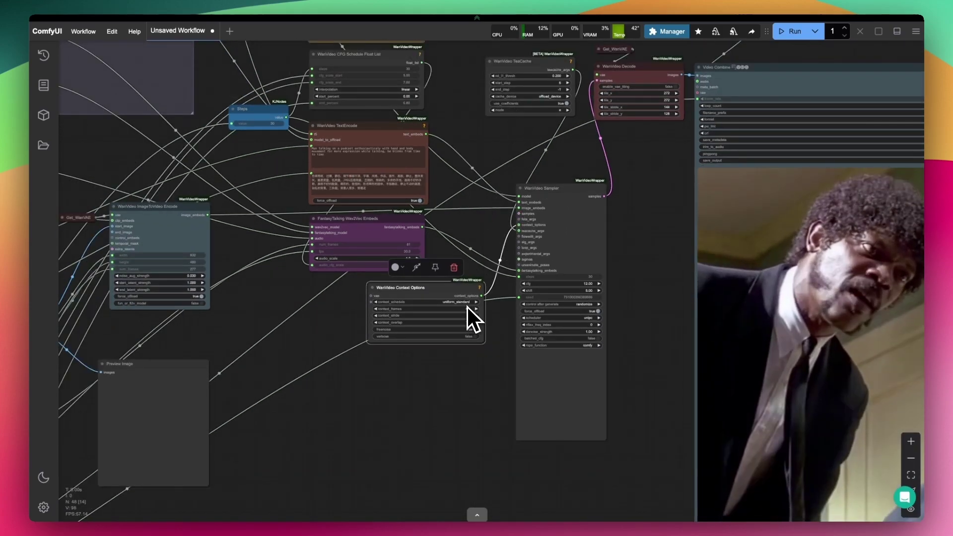
- Bypass the WanVideo TeaCache node and move it slightly lower
right_click(529, 59)
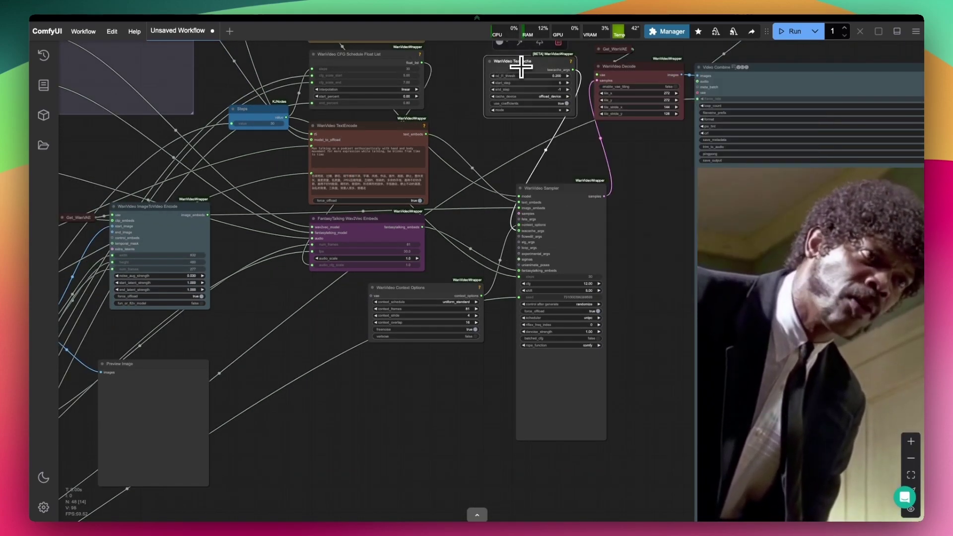
right_click(519, 64)
click(527, 204)
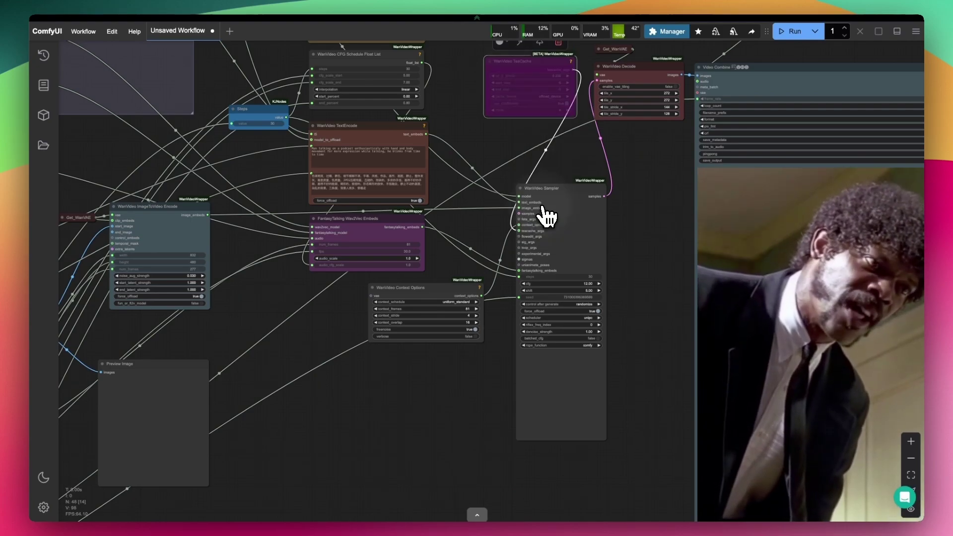
drag(527, 68, 536, 99)
click(467, 131)
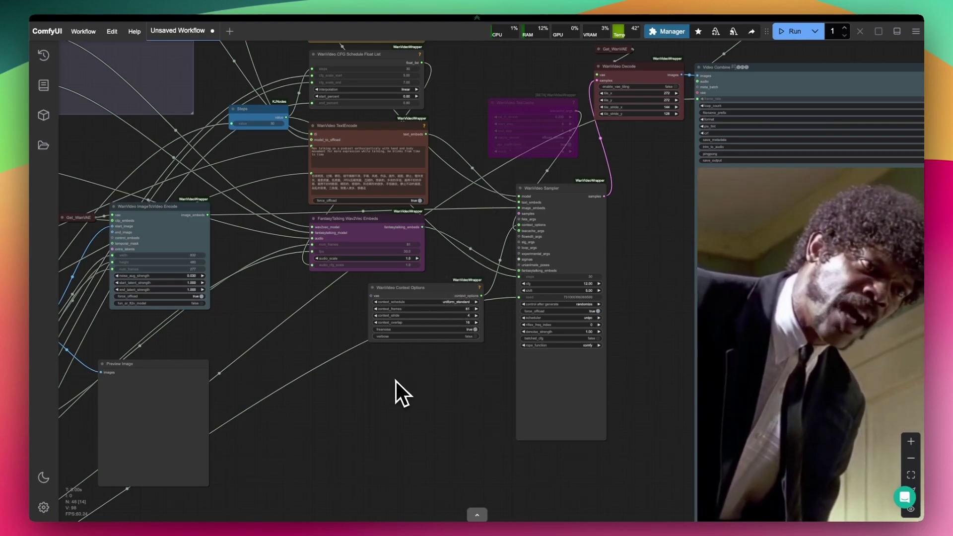
drag(388, 386, 504, 353)
- Pan and zoom to review the loaded image and audio inputs and the whole workflow
scroll(503, 353, left, 10)
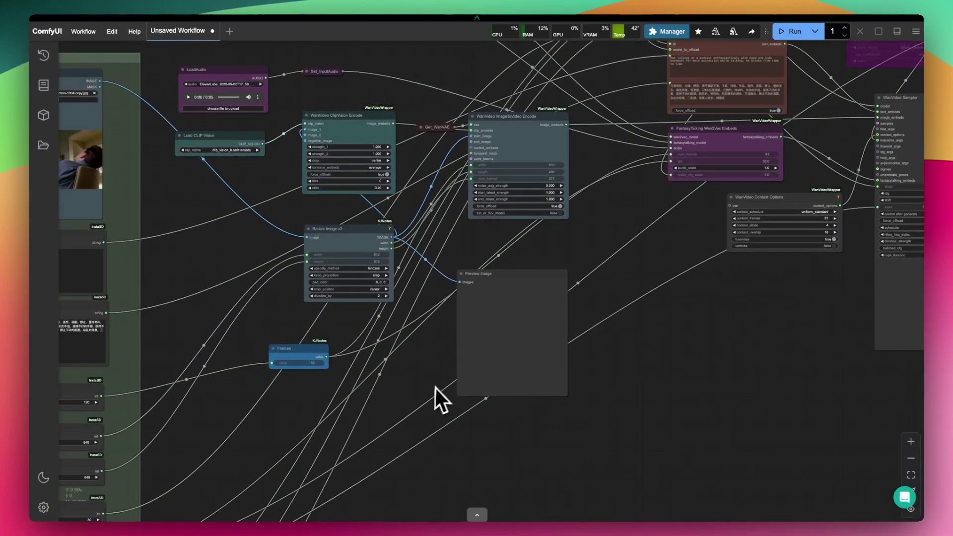
drag(418, 394, 467, 385)
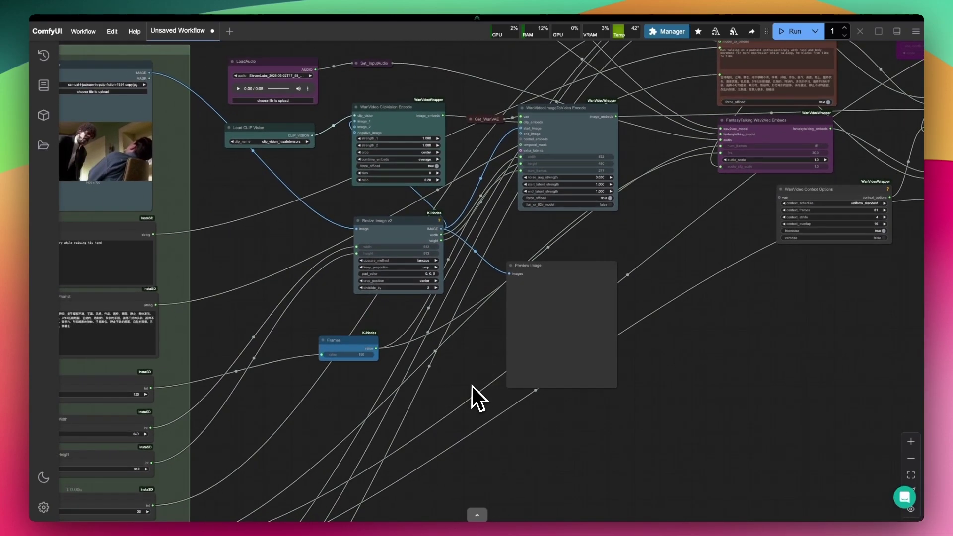
scroll(472, 385, down, 6)
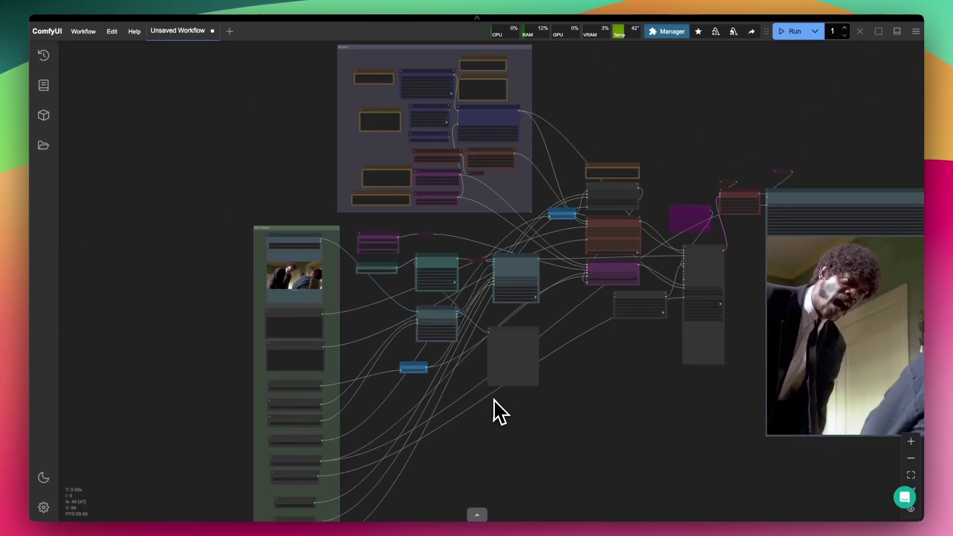
drag(493, 408, 448, 344)
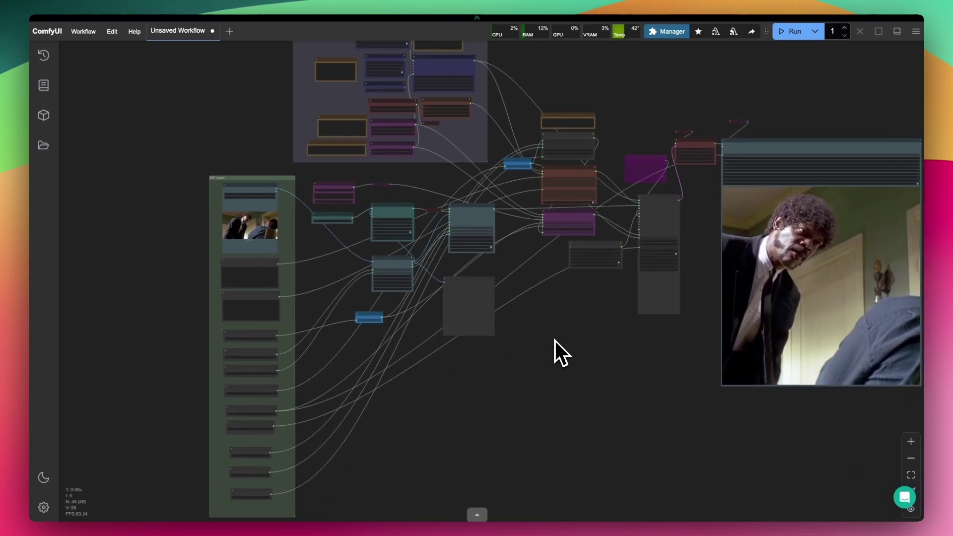
scroll(555, 341, up, 5)
drag(432, 442, 326, 343)
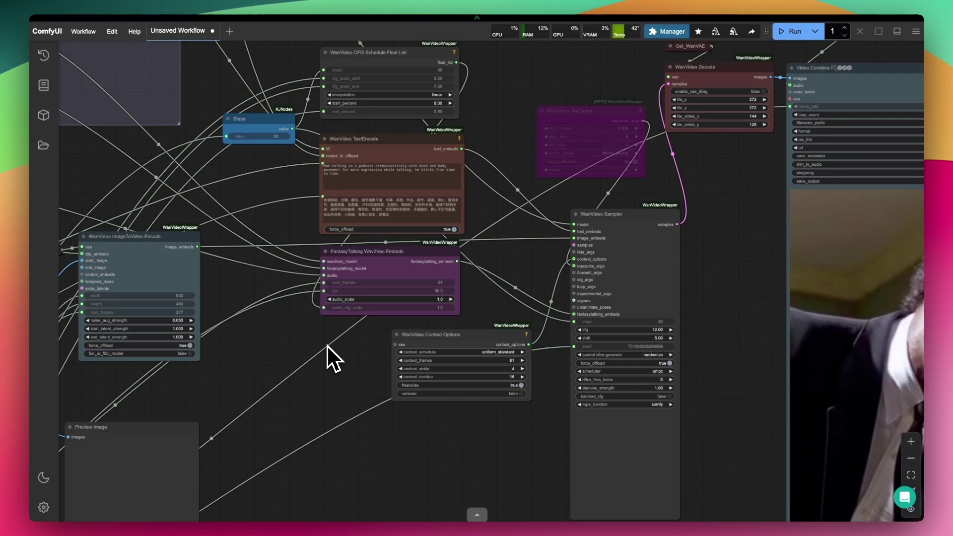
- Inspect the sampler and Context Options area, then slide up the InstaSD machine tools dock
drag(341, 406, 329, 378)
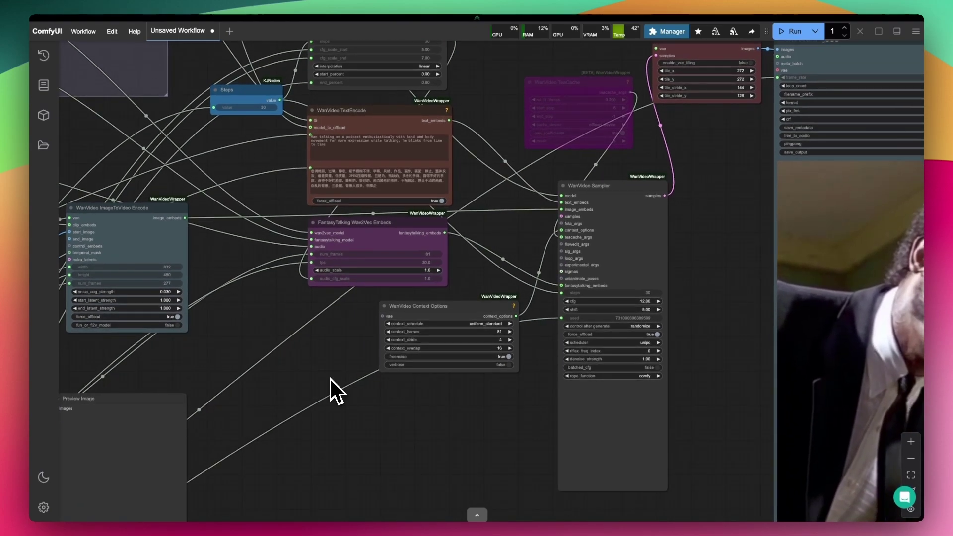
drag(449, 420, 374, 427)
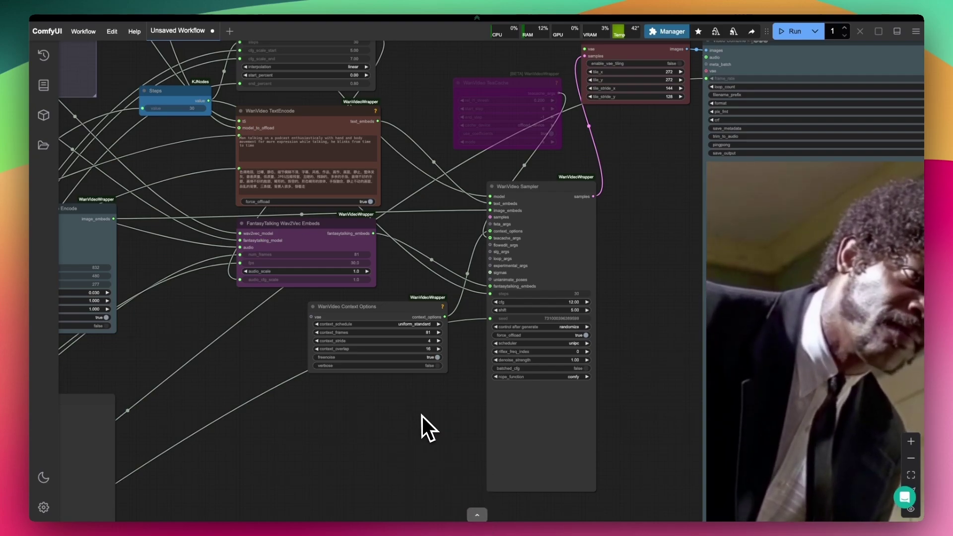
scroll(342, 412, left, 5)
scroll(343, 412, up, 3)
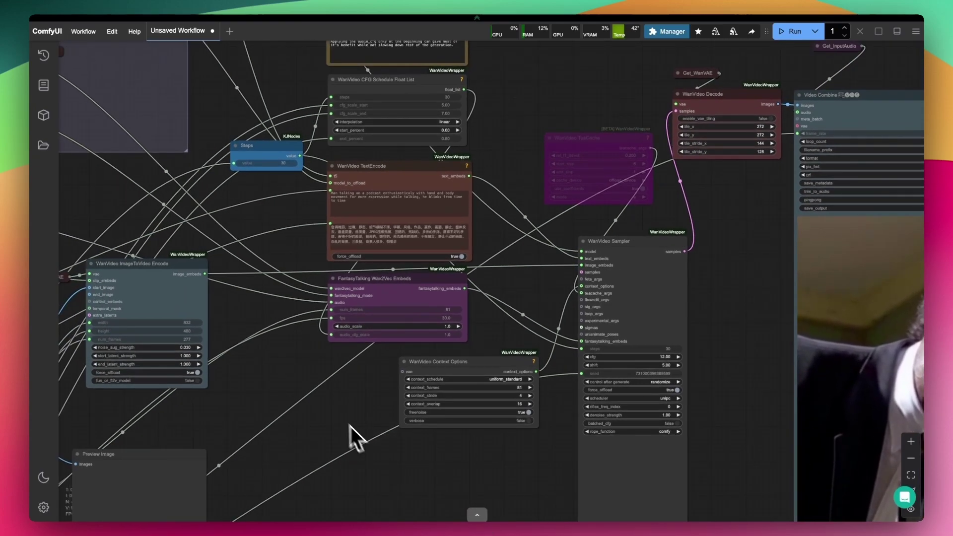
scroll(291, 347, left, 2)
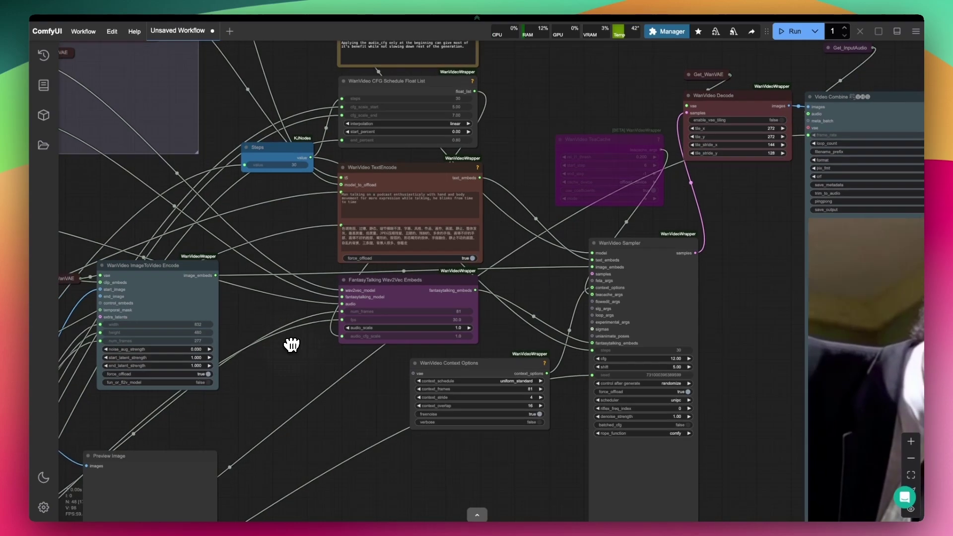
scroll(306, 361, down, 4)
scroll(306, 361, right, 2)
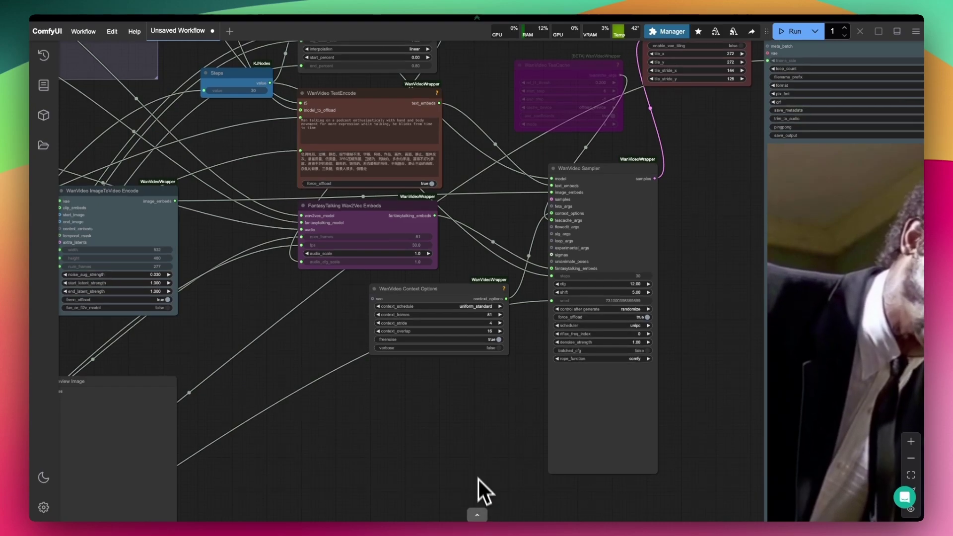
click(477, 516)
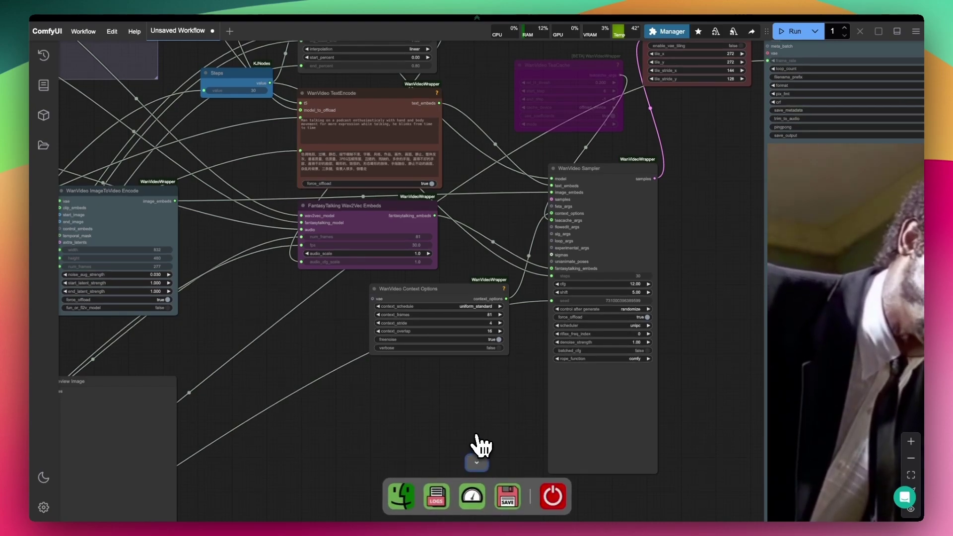